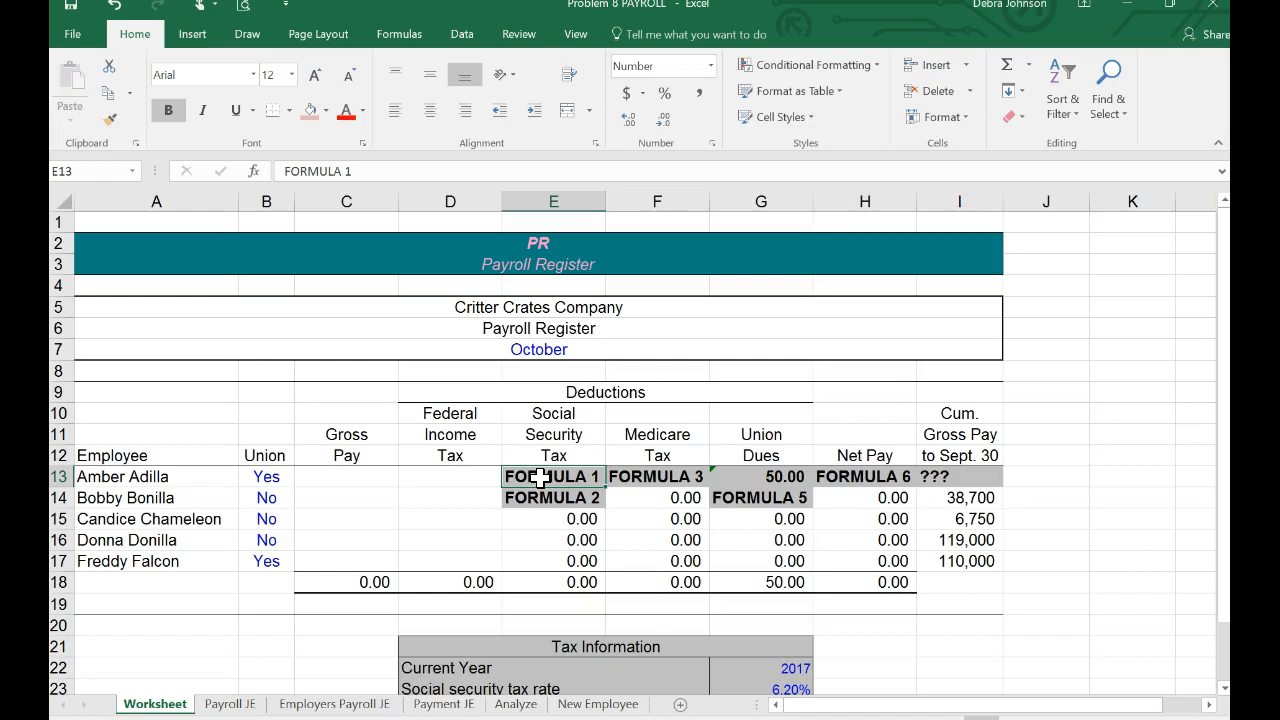
text(=if)
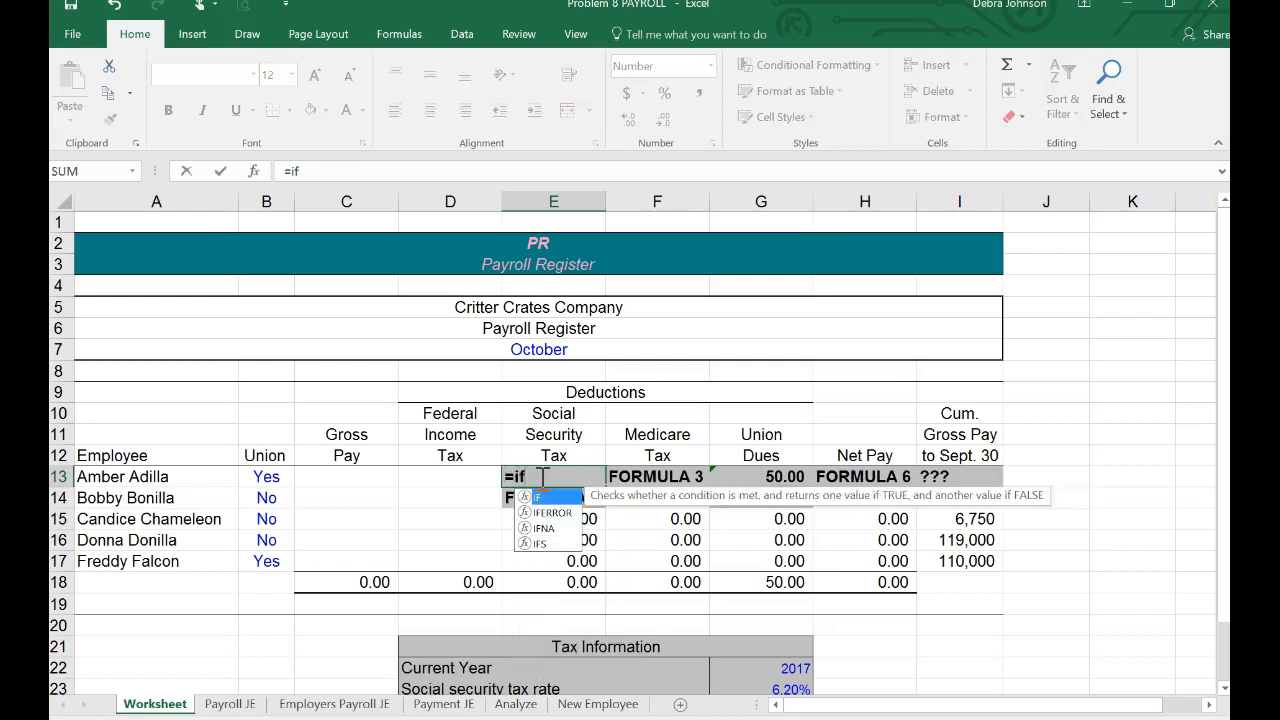
text(()
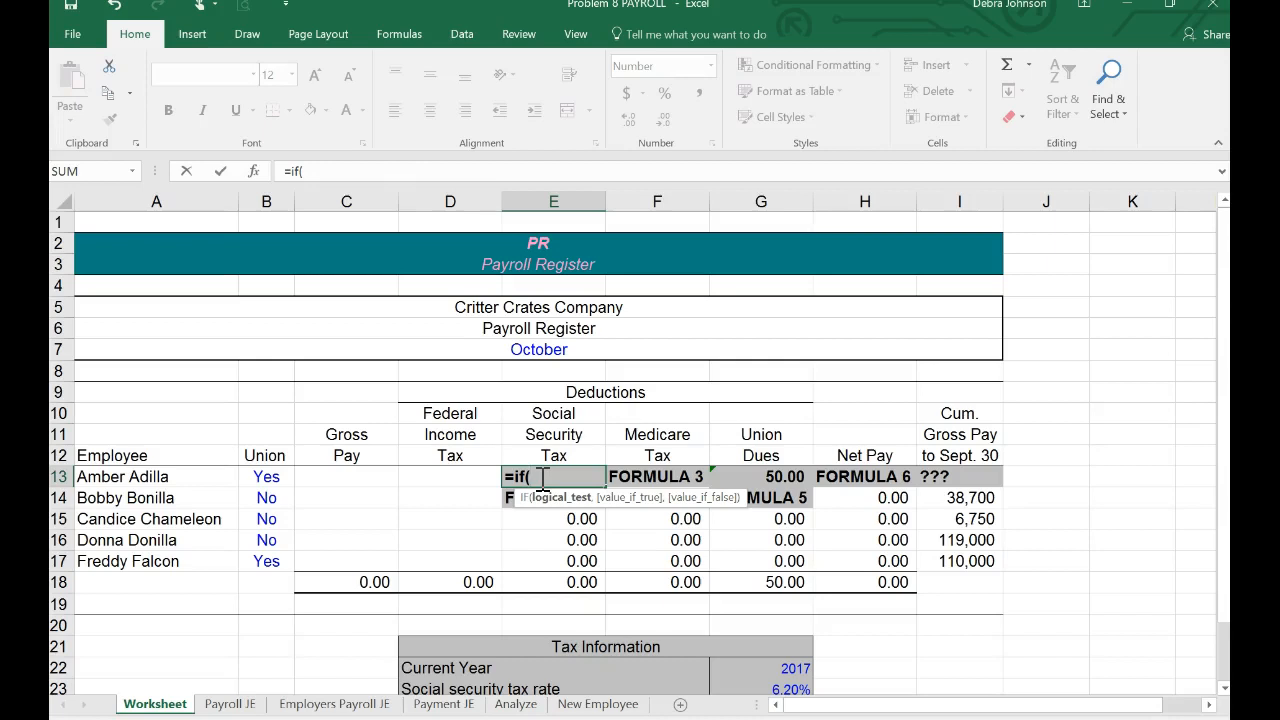
key(BackSpace)
key(BackSpace)
key(BackSpace)
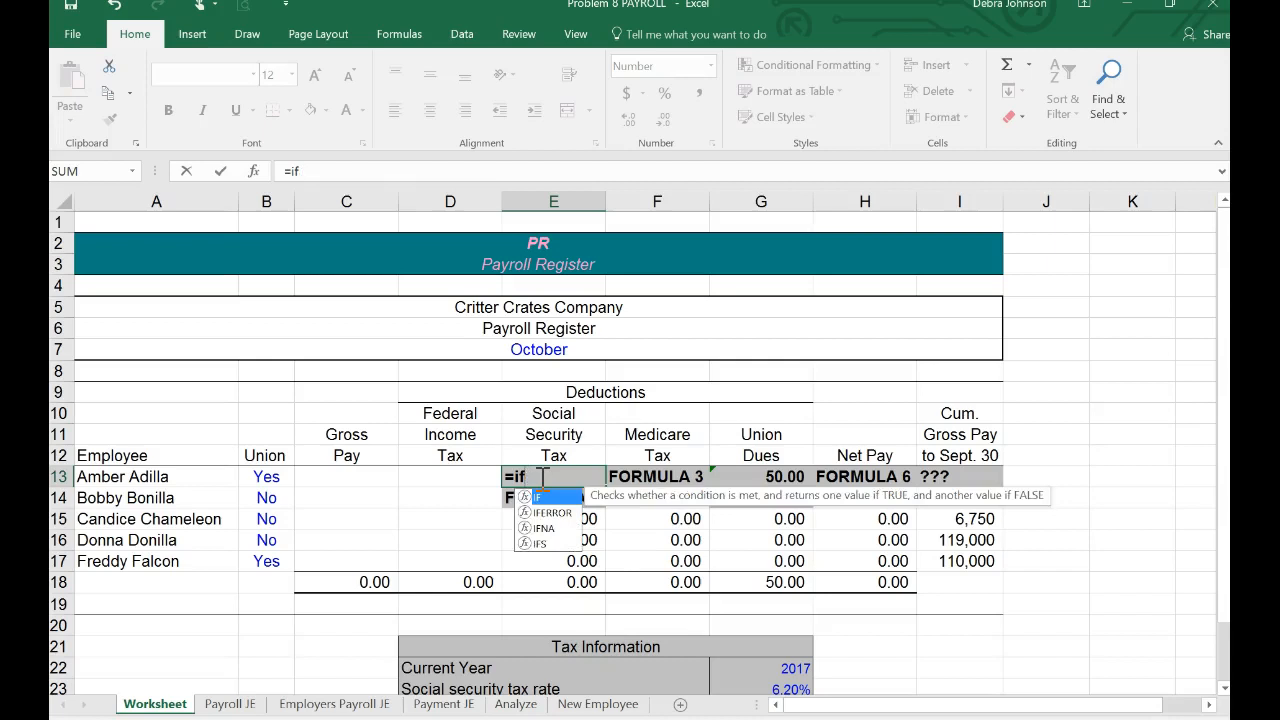
key(Escape)
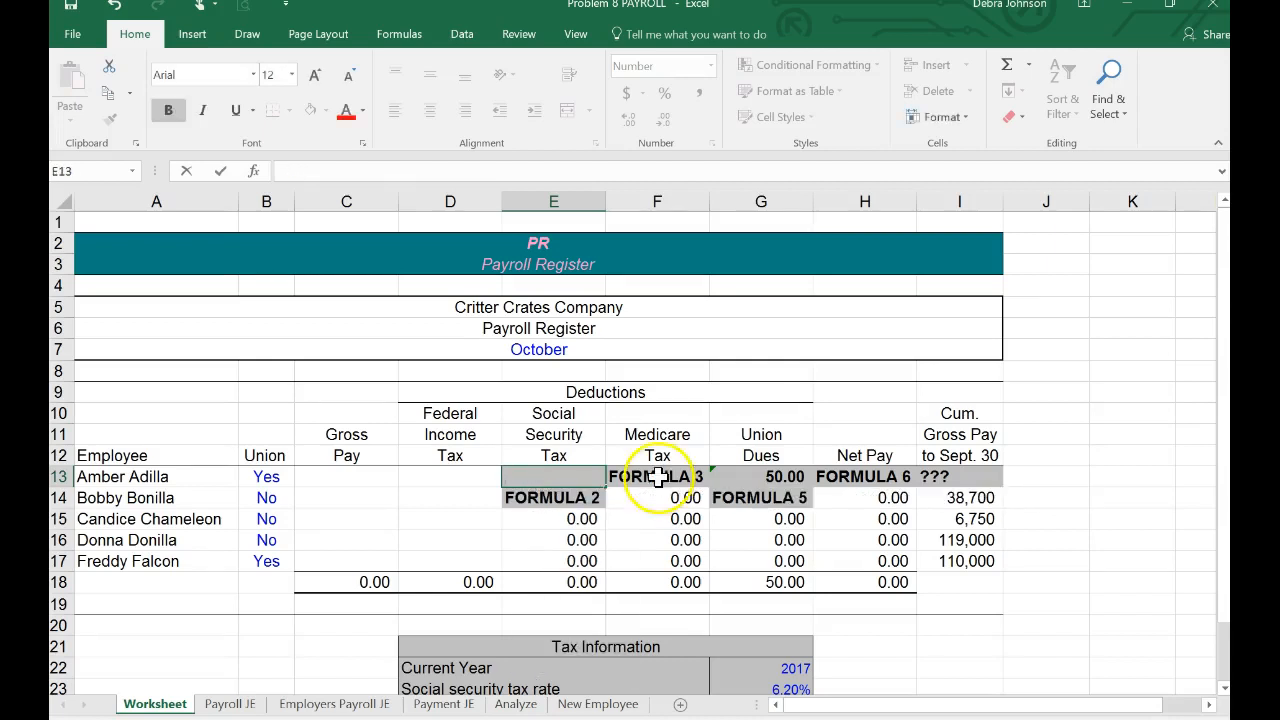
Step: Set the first employee's cumulative gross pay to Sept. 30 in I13 to 90000
click(963, 477)
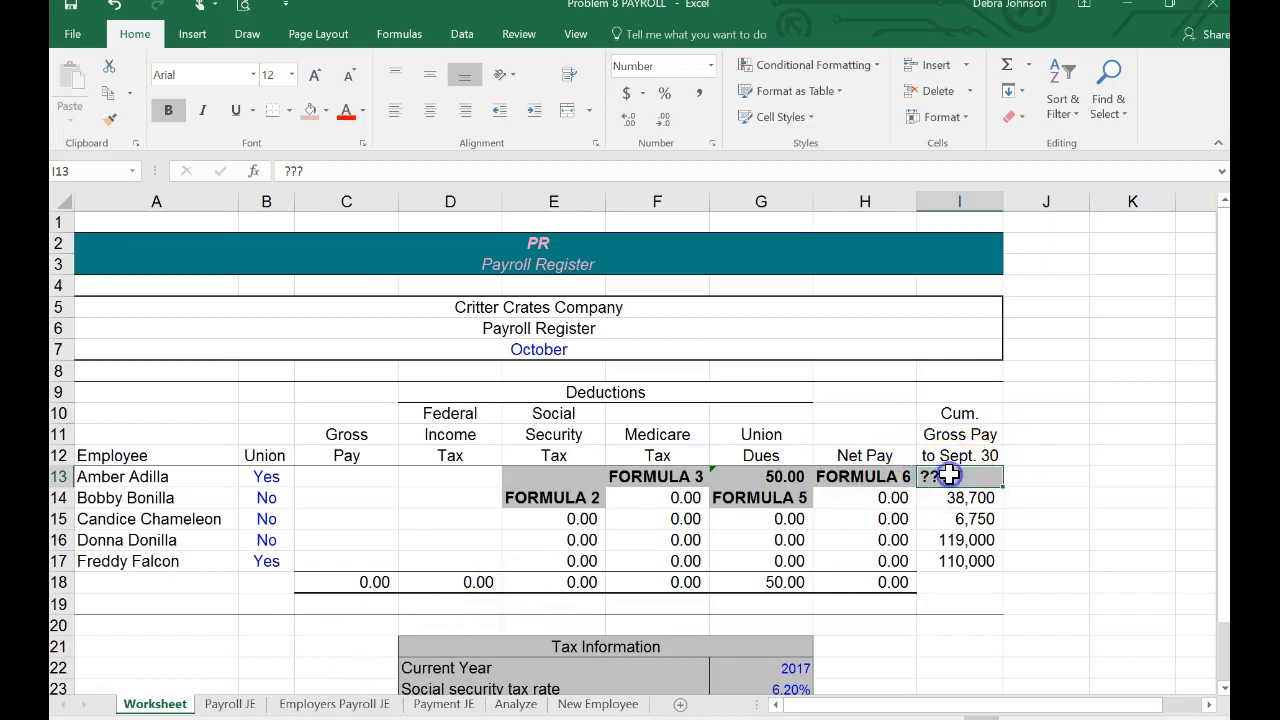
text(90000)
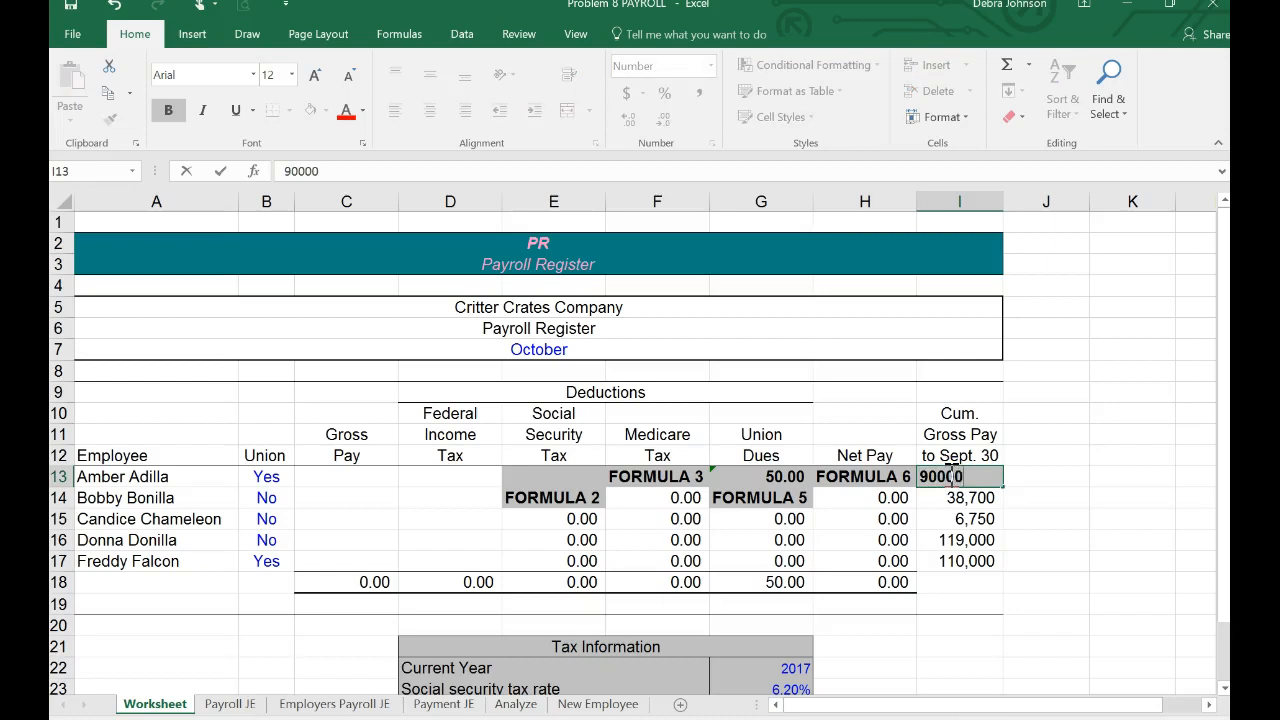
key(Return)
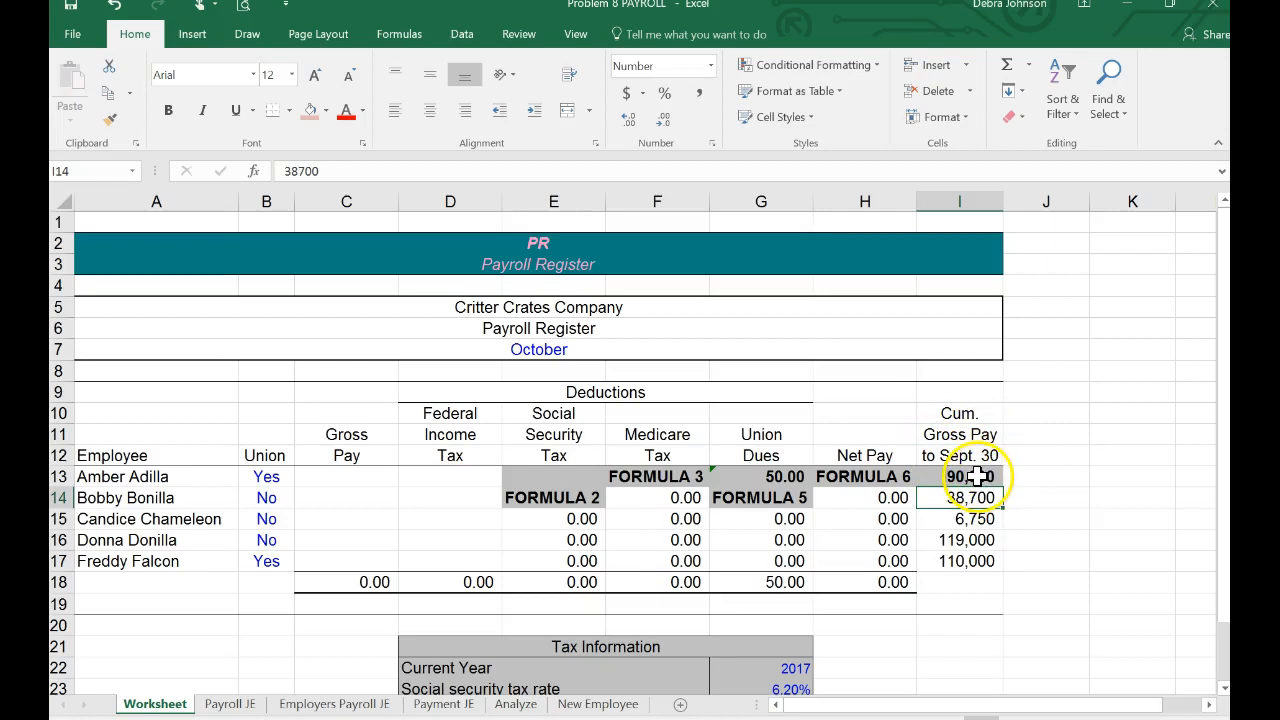
Step: Begin the Social Security Tax formula in E13 with =IF(I13>G25,0, so pay already above the FICA maximum gives zero
click(536, 478)
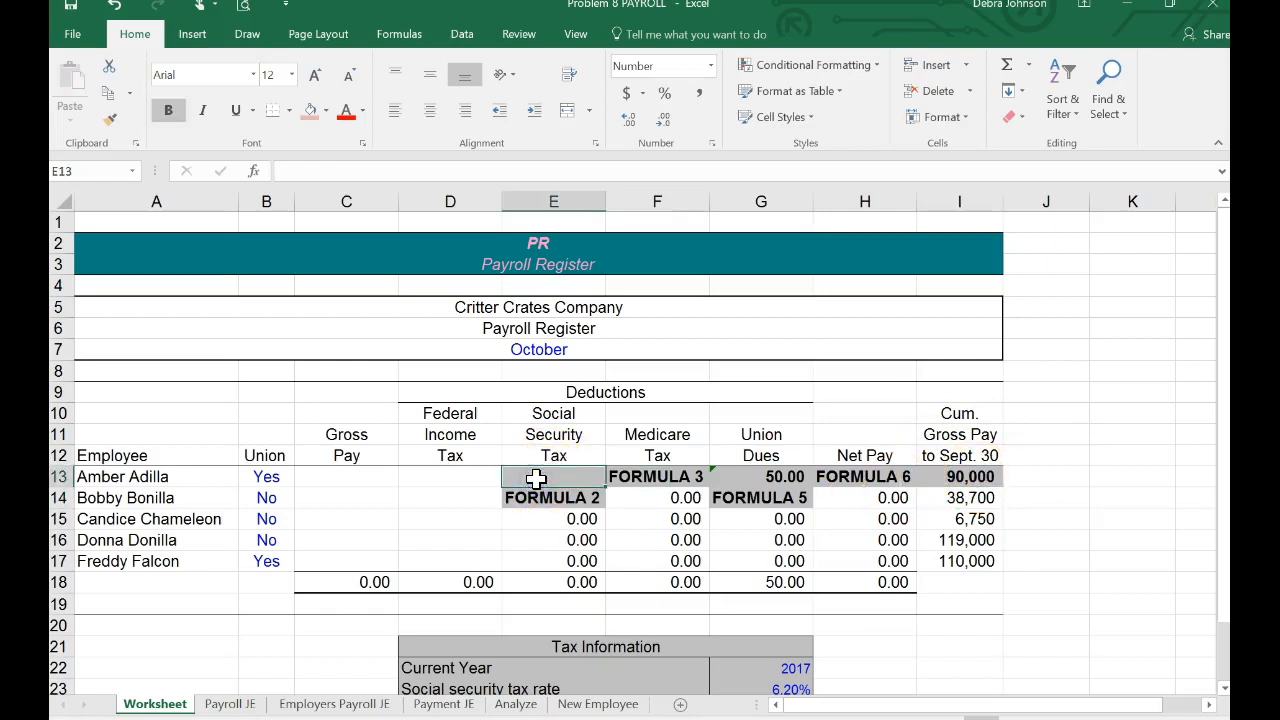
text(=if)
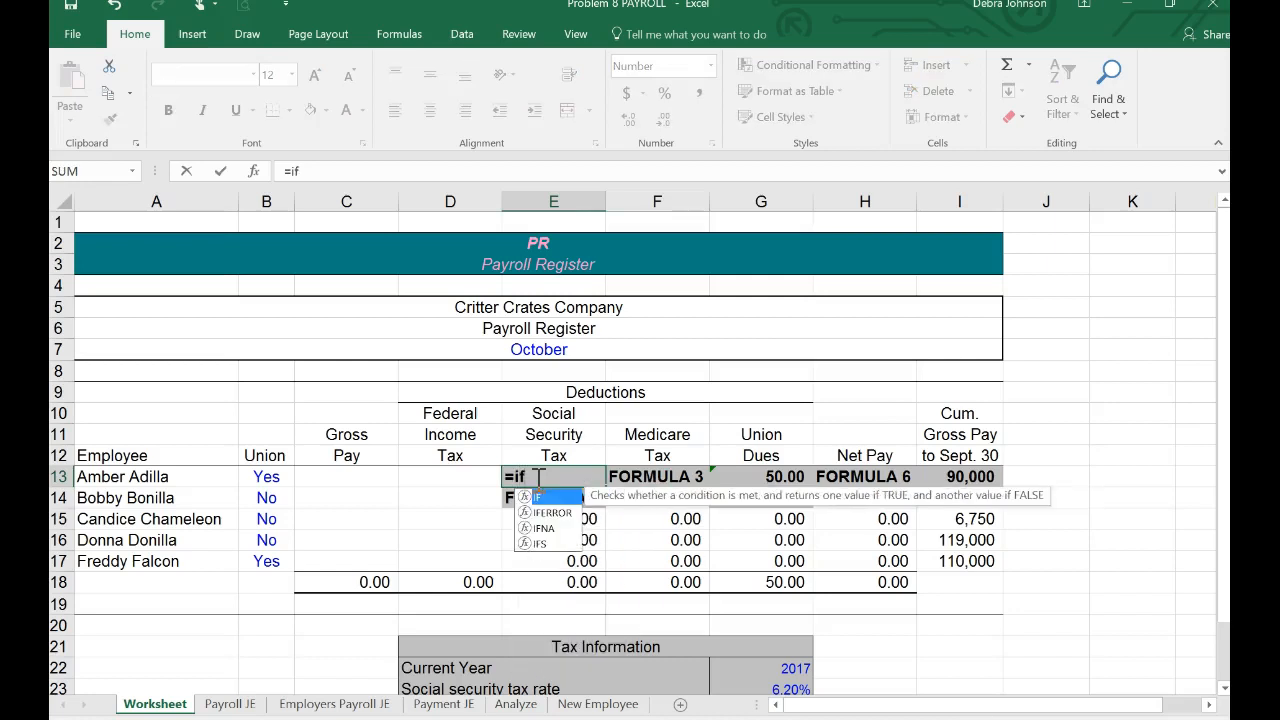
text(()
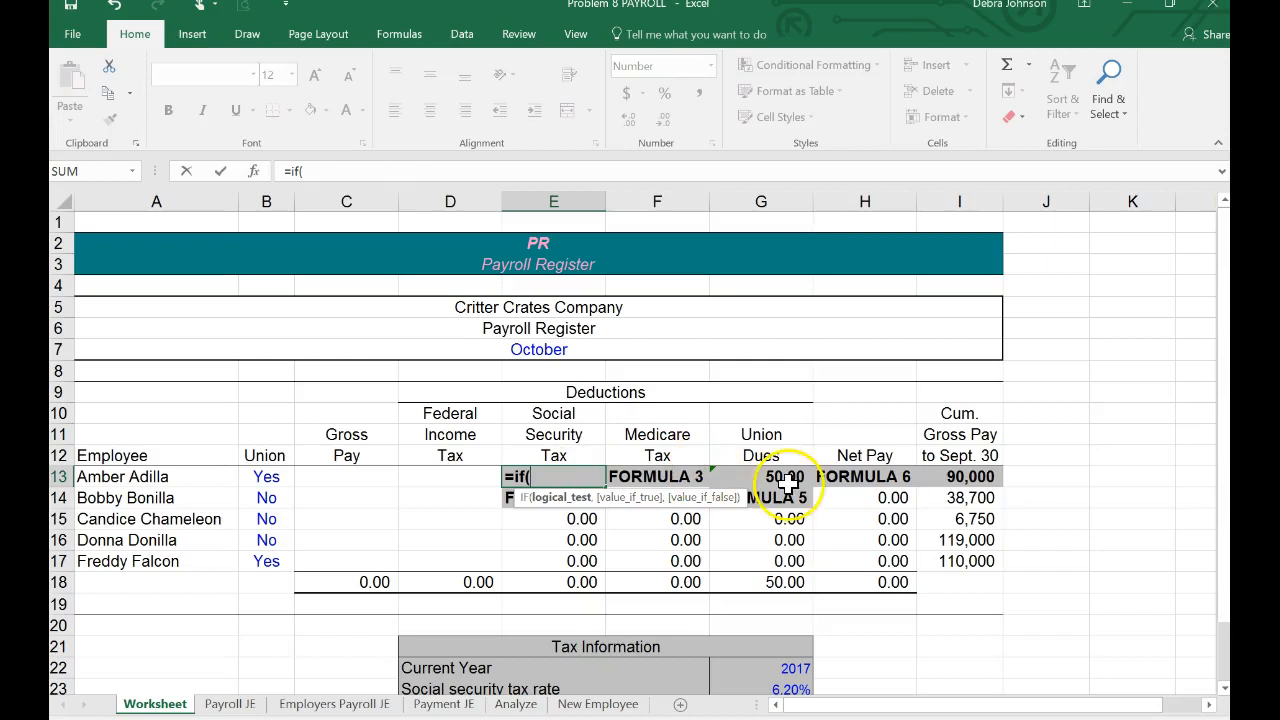
click(960, 479)
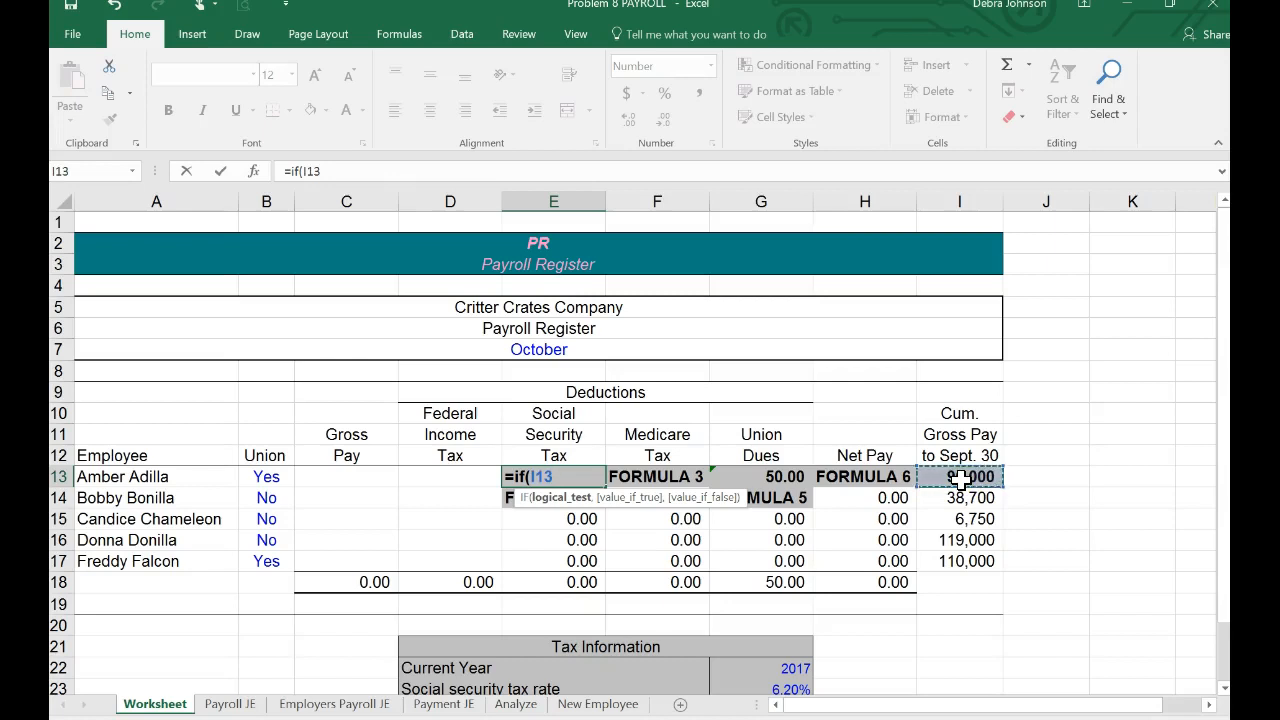
text(>)
scroll(960, 479, down, 1)
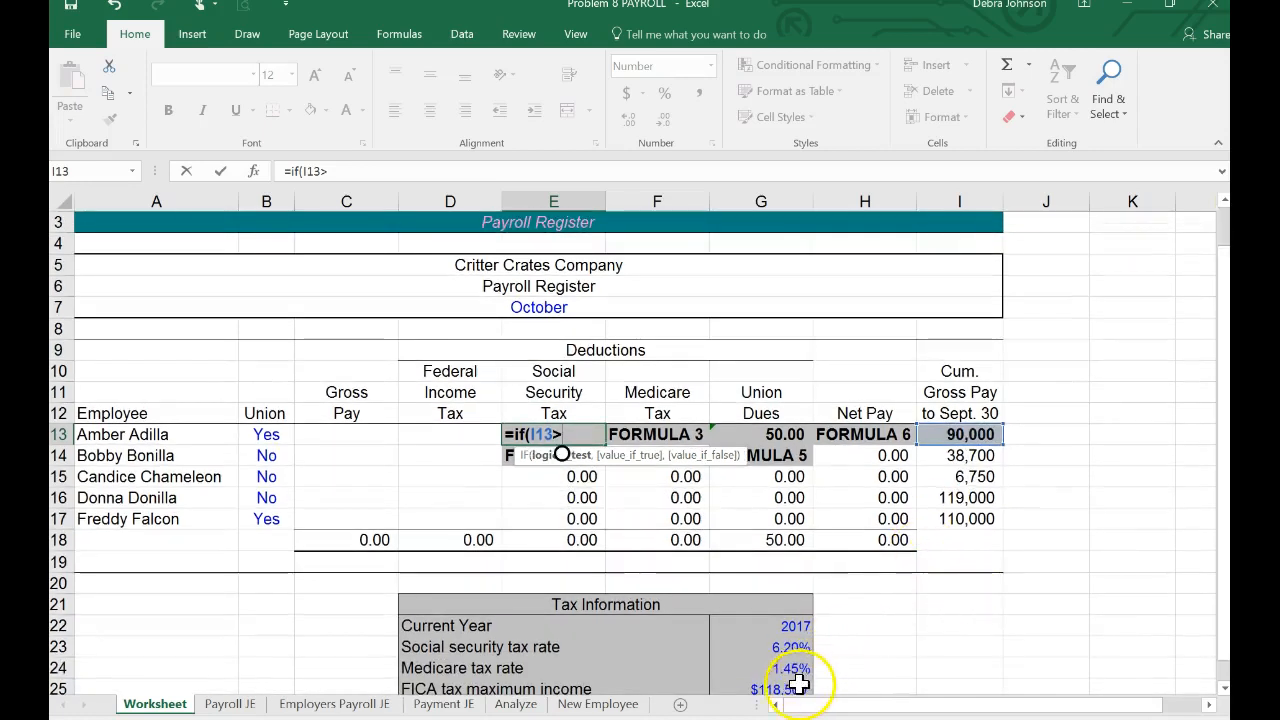
click(795, 688)
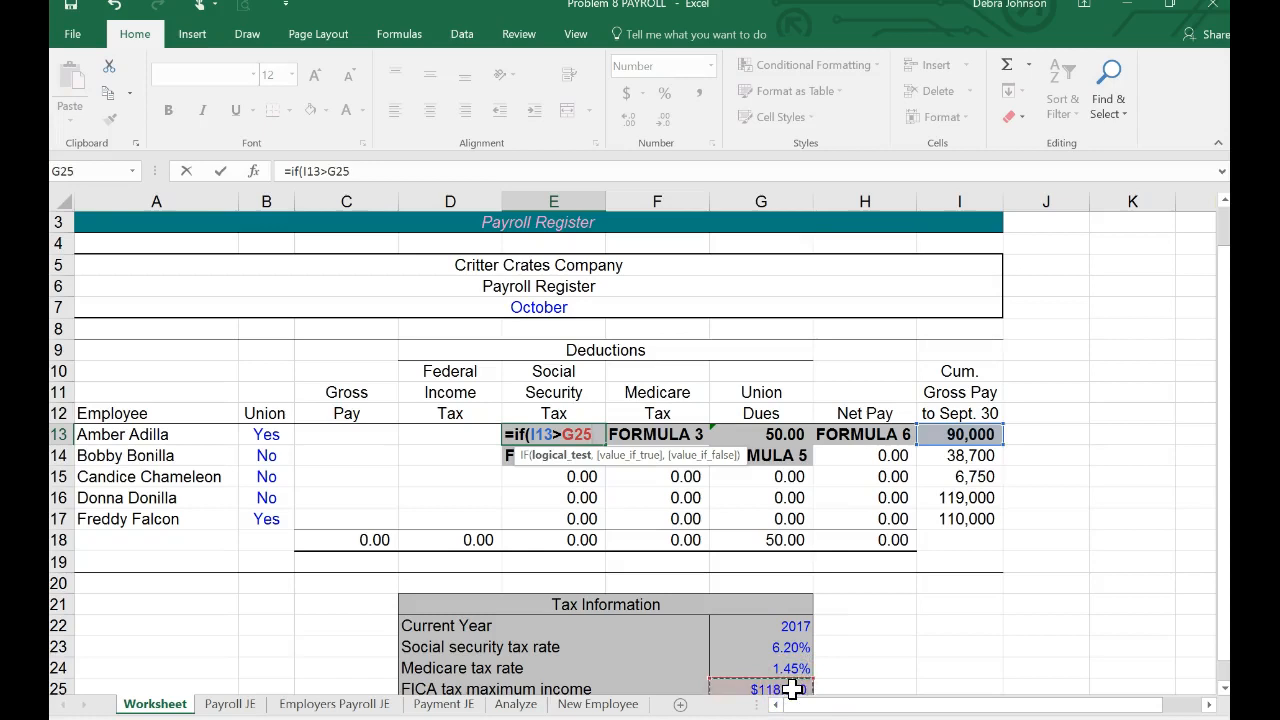
text(,)
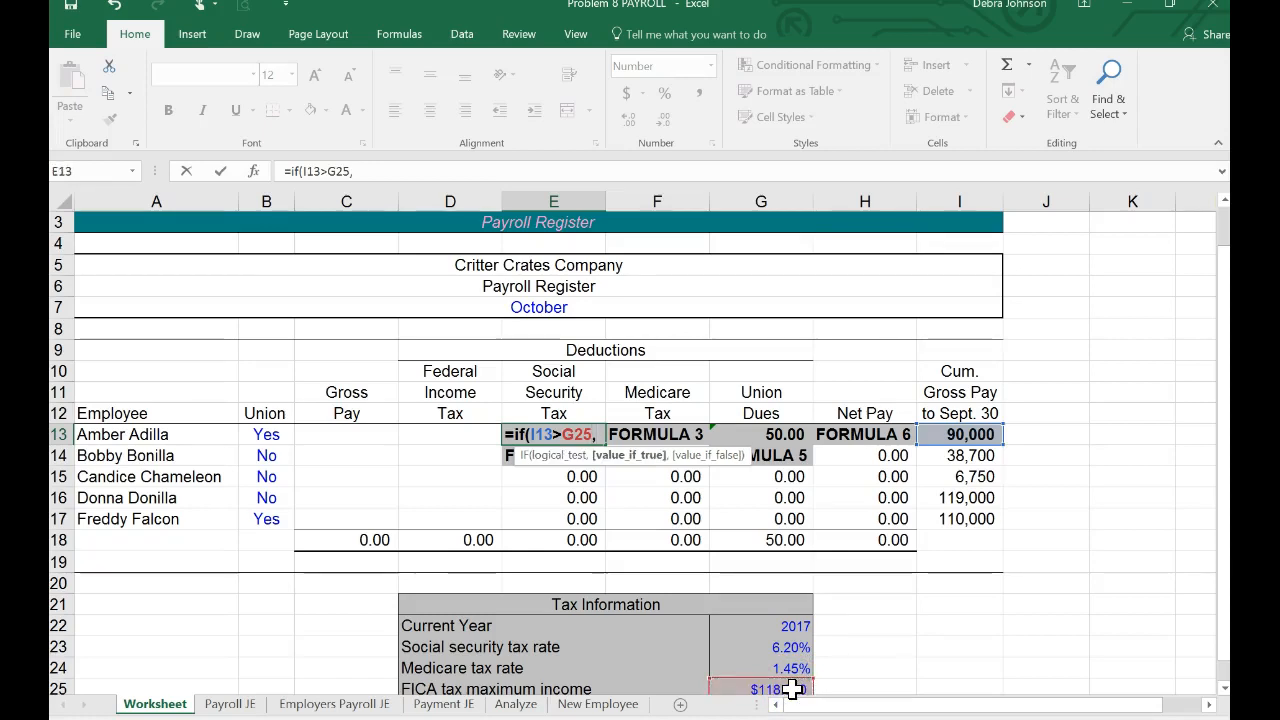
text(0)
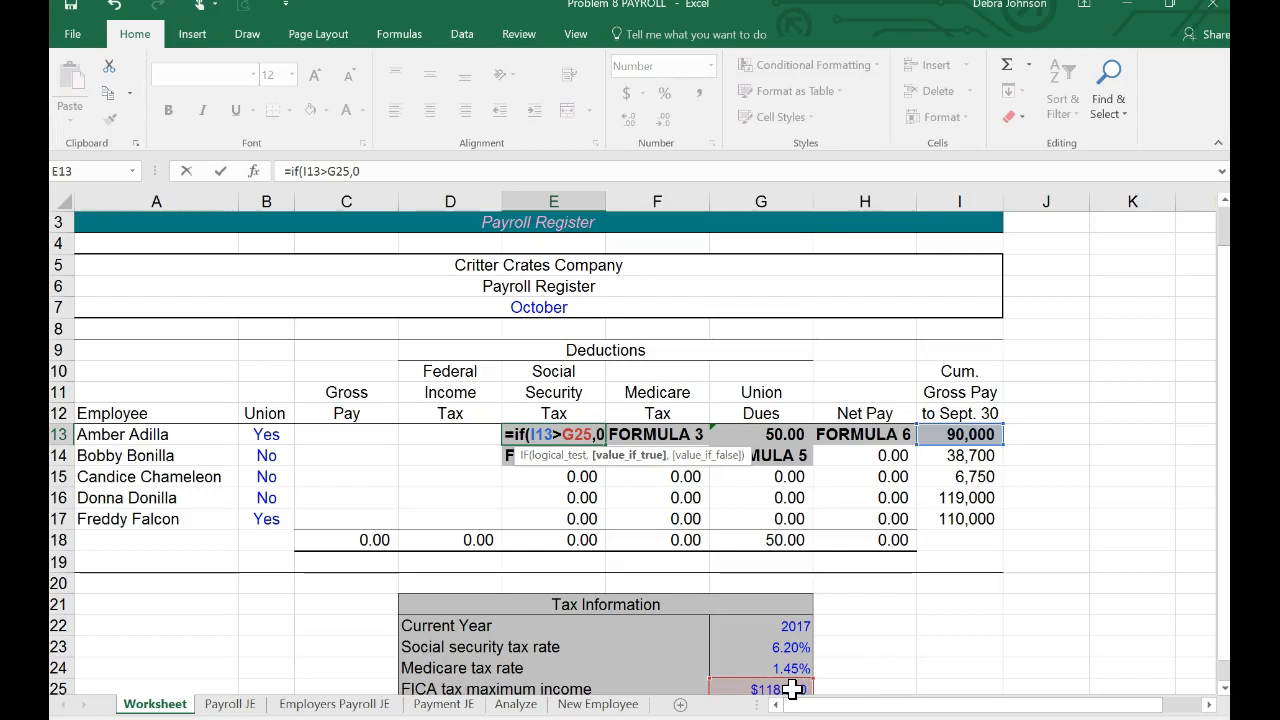
text(,)
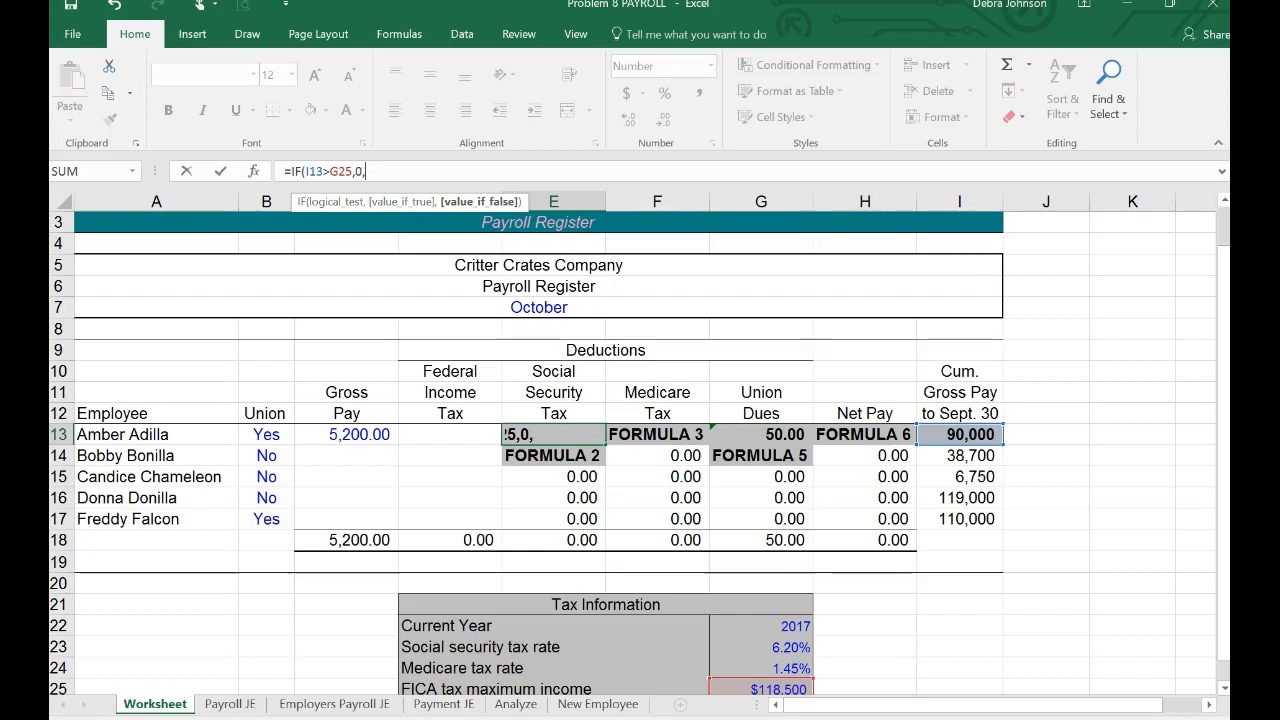
Step: Nest a second IF as the E13 formula's false value, entering its test as if(I13+C13)>G25 followed by a comma
text(if)
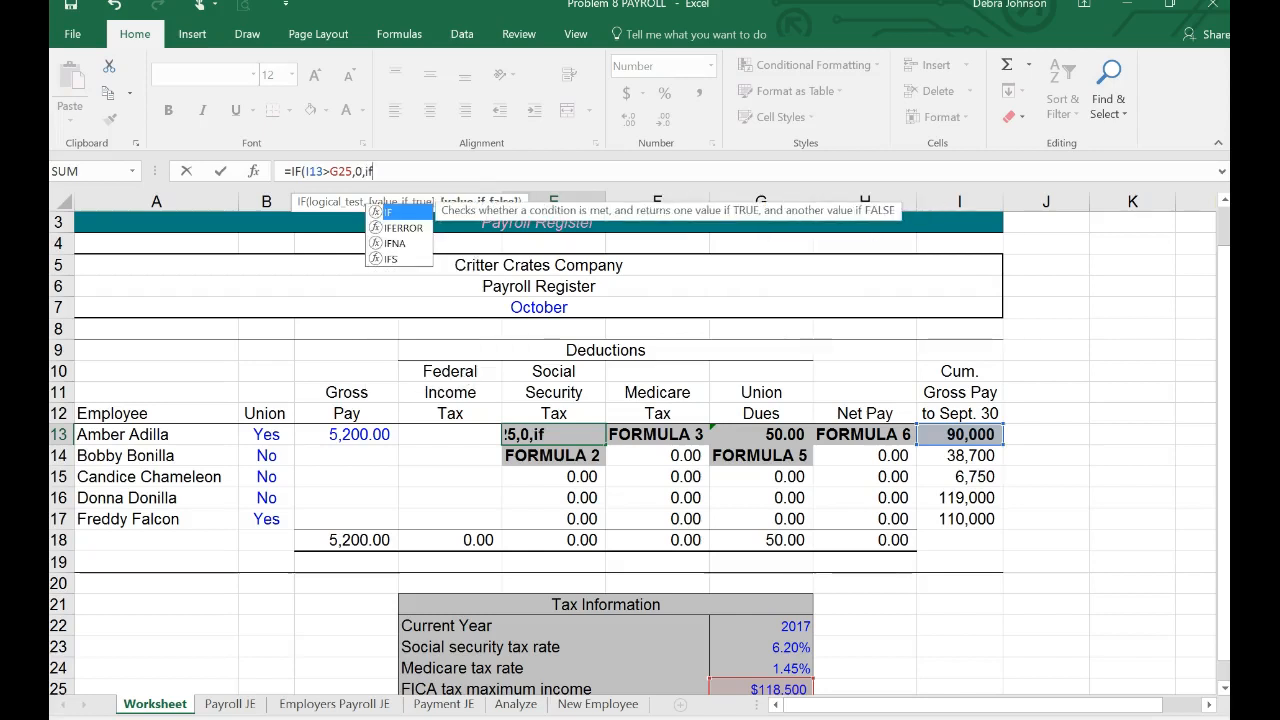
text(()
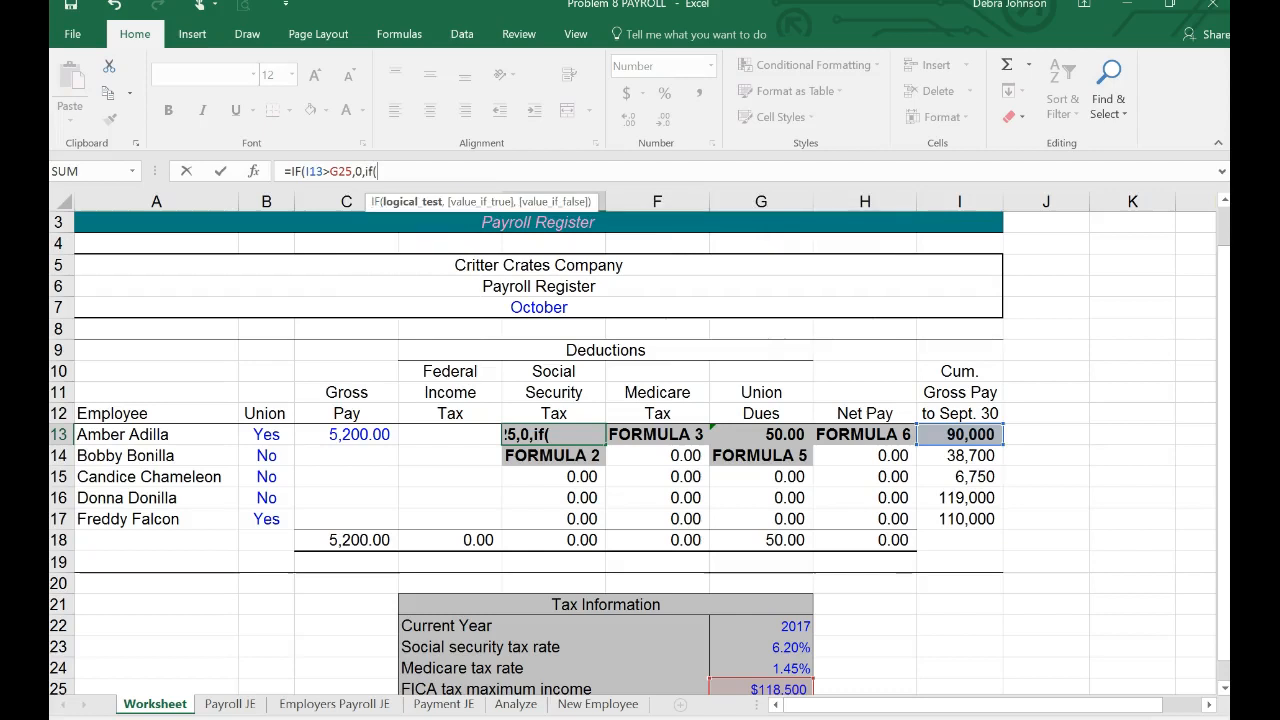
click(963, 435)
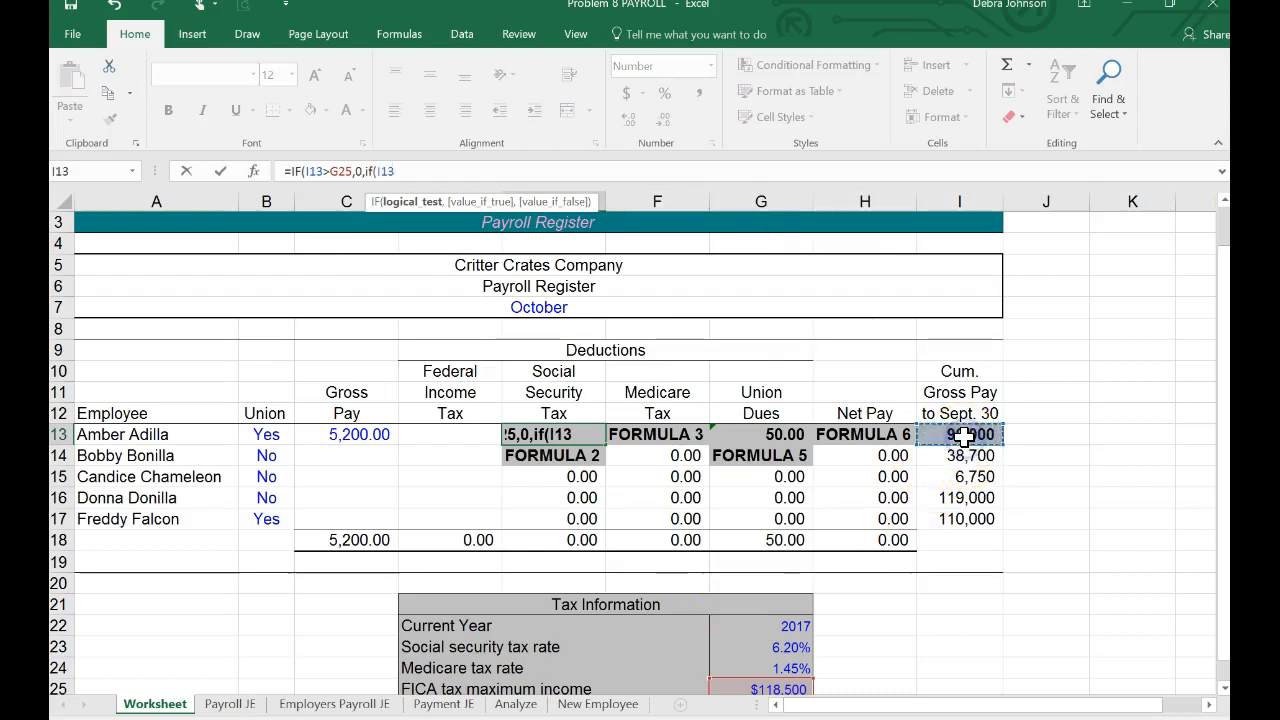
text(+)
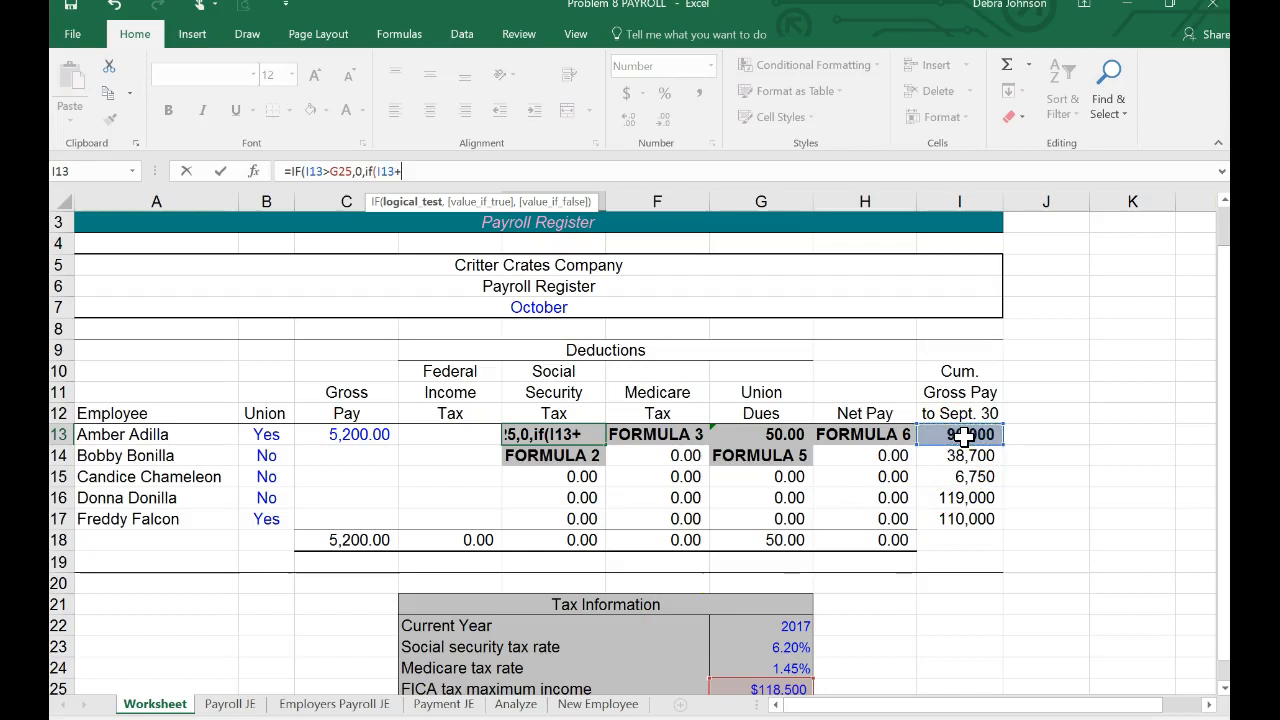
click(364, 433)
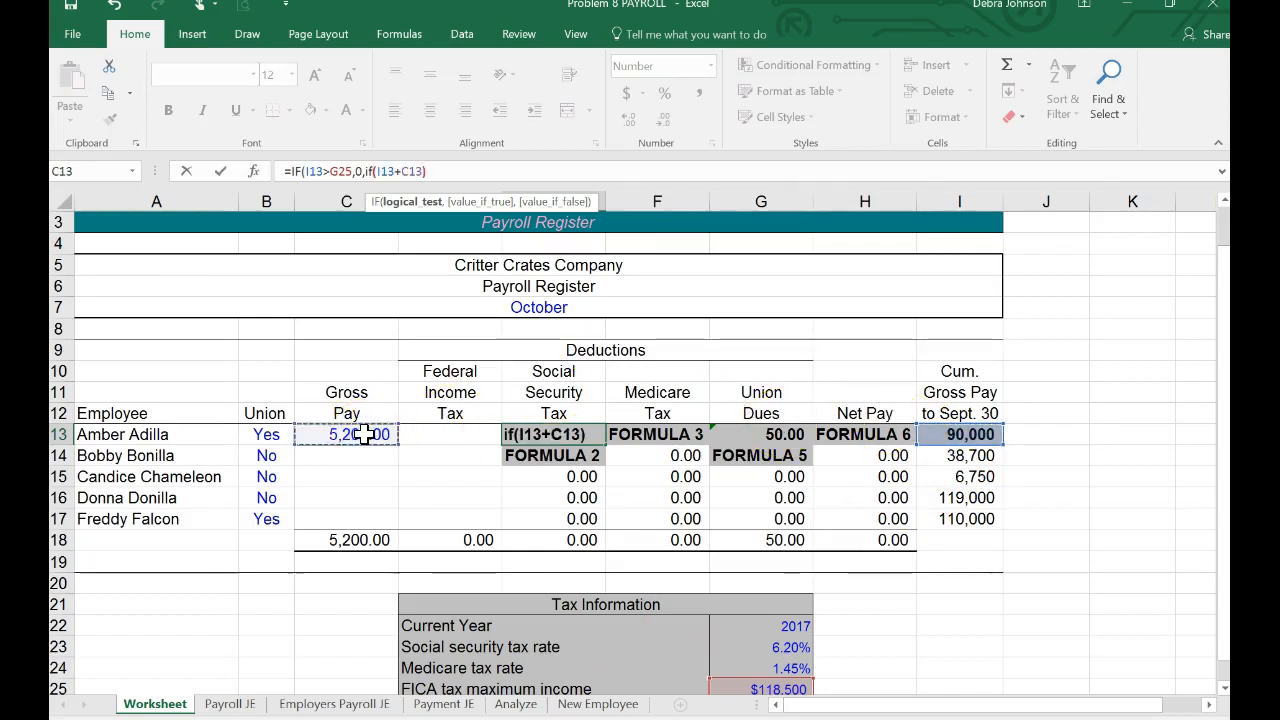
text()>)
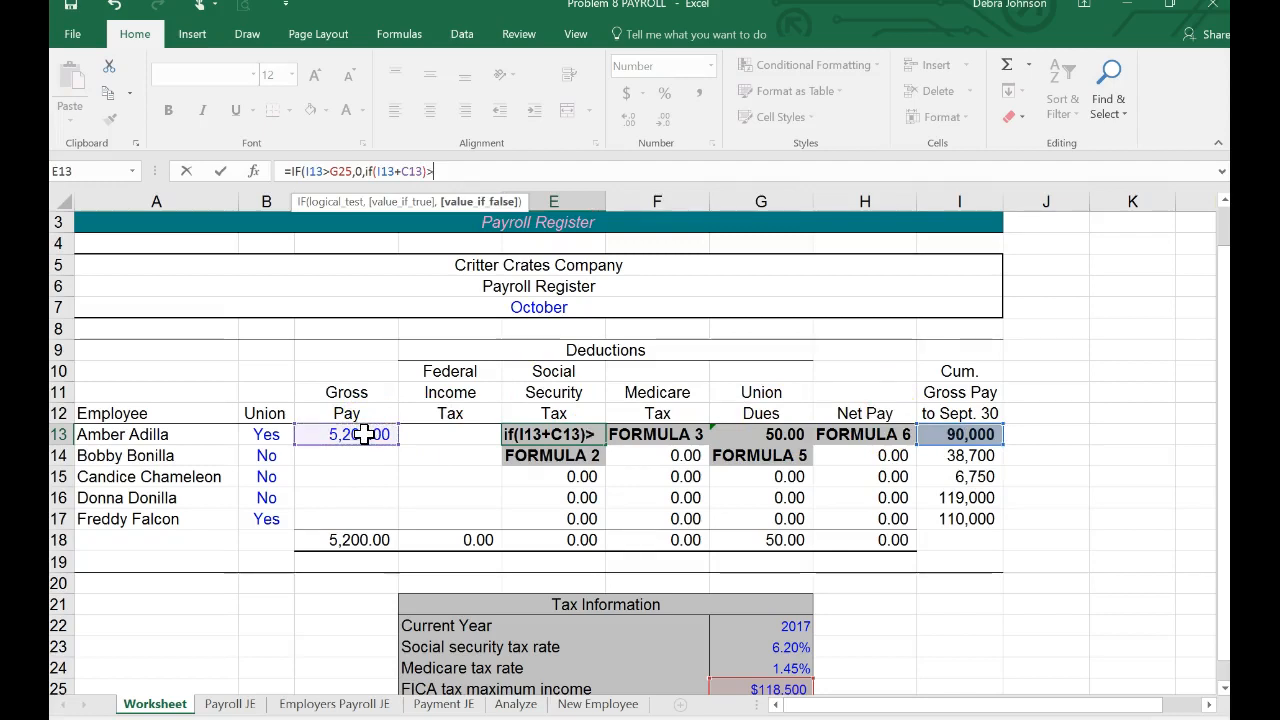
click(750, 686)
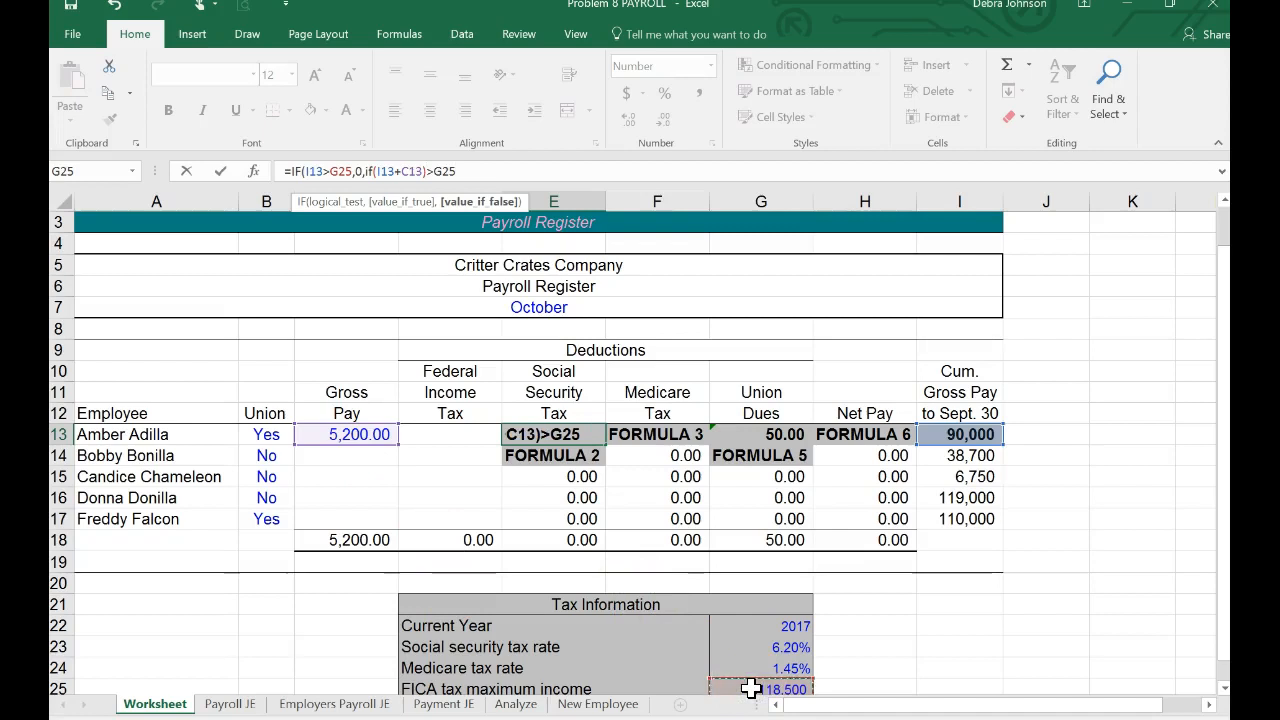
text(,)
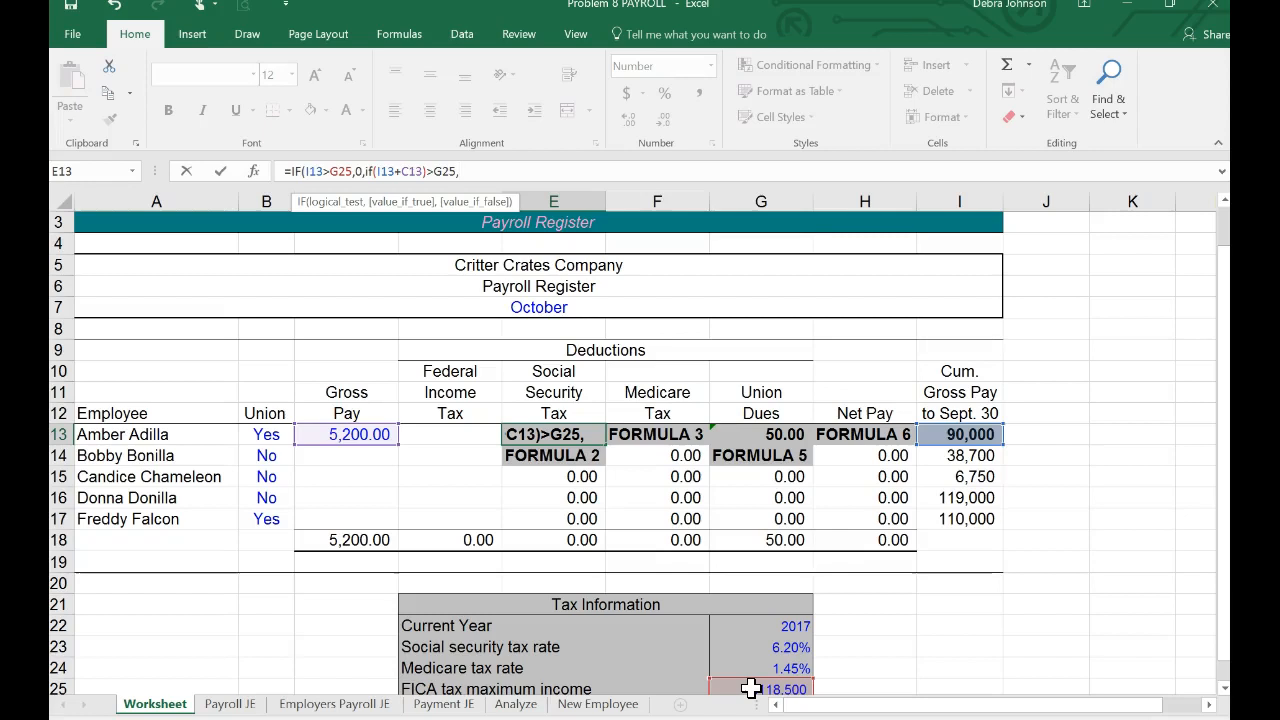
Step: Add (G25-I13)*G23 followed by a comma to the E13 formula, taxing only the pay remaining under the FICA maximum
text(()
click(766, 684)
text(-)
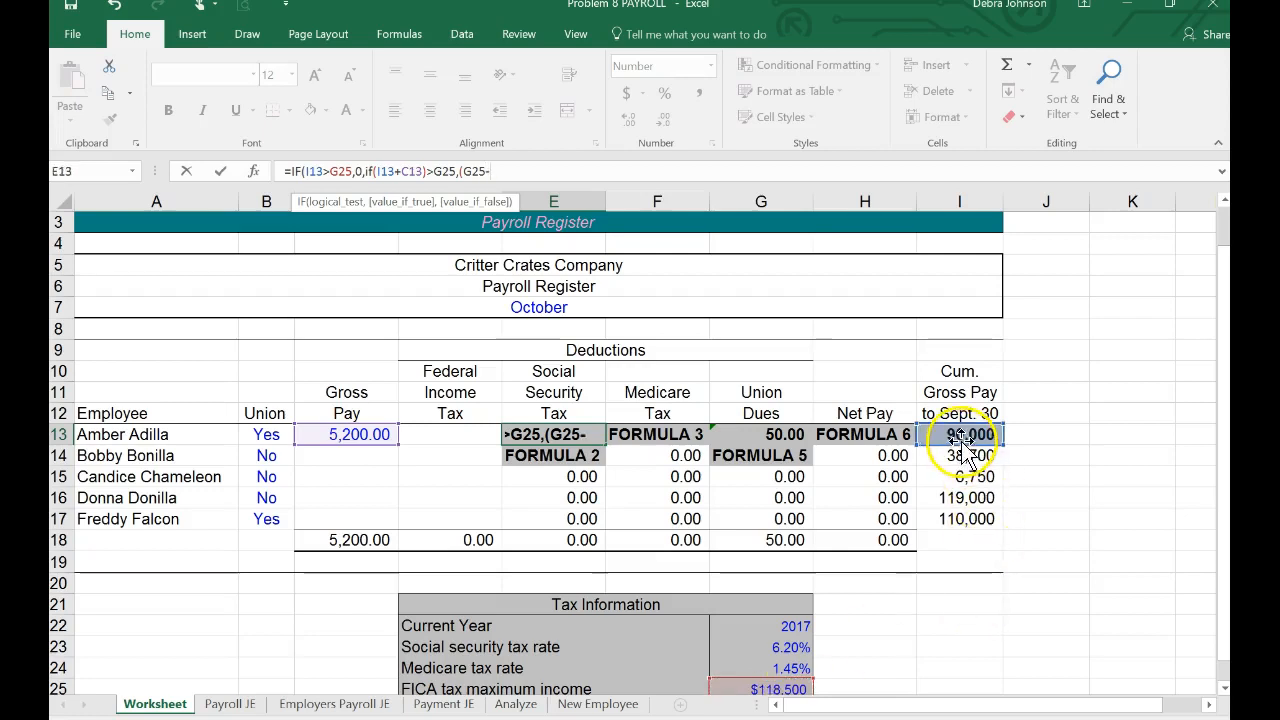
text())
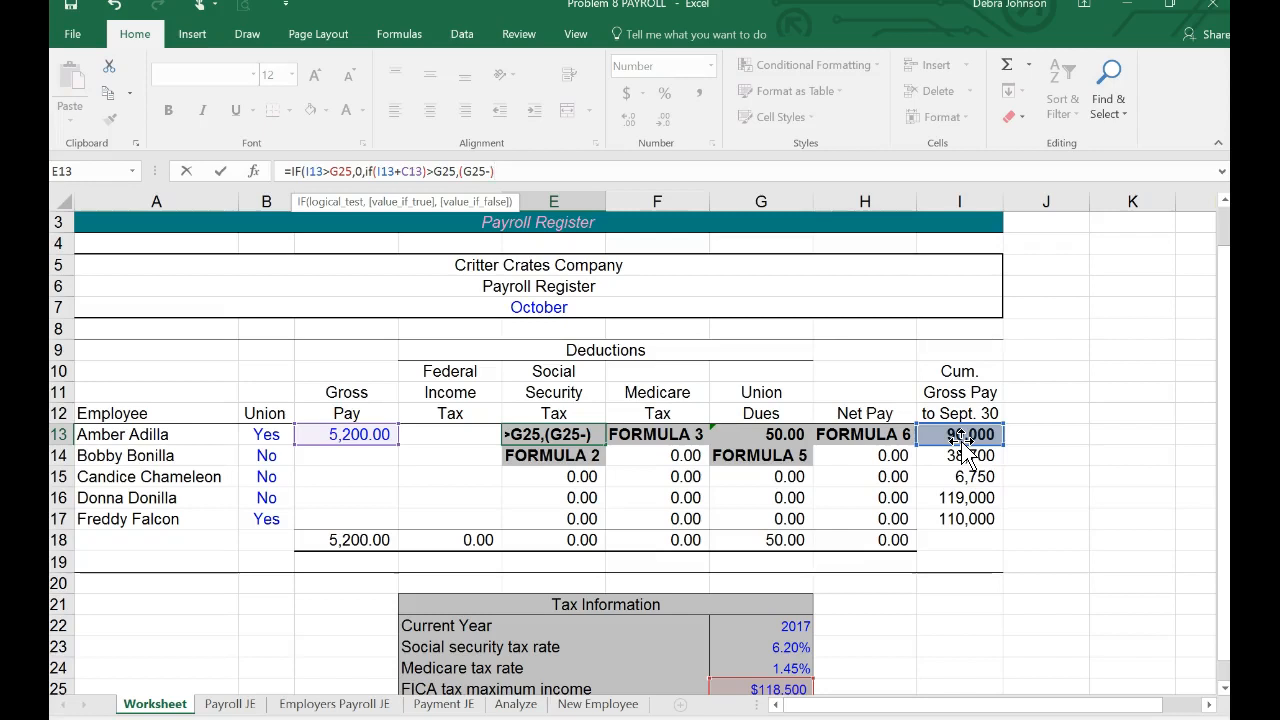
key(BackSpace)
text(i13)
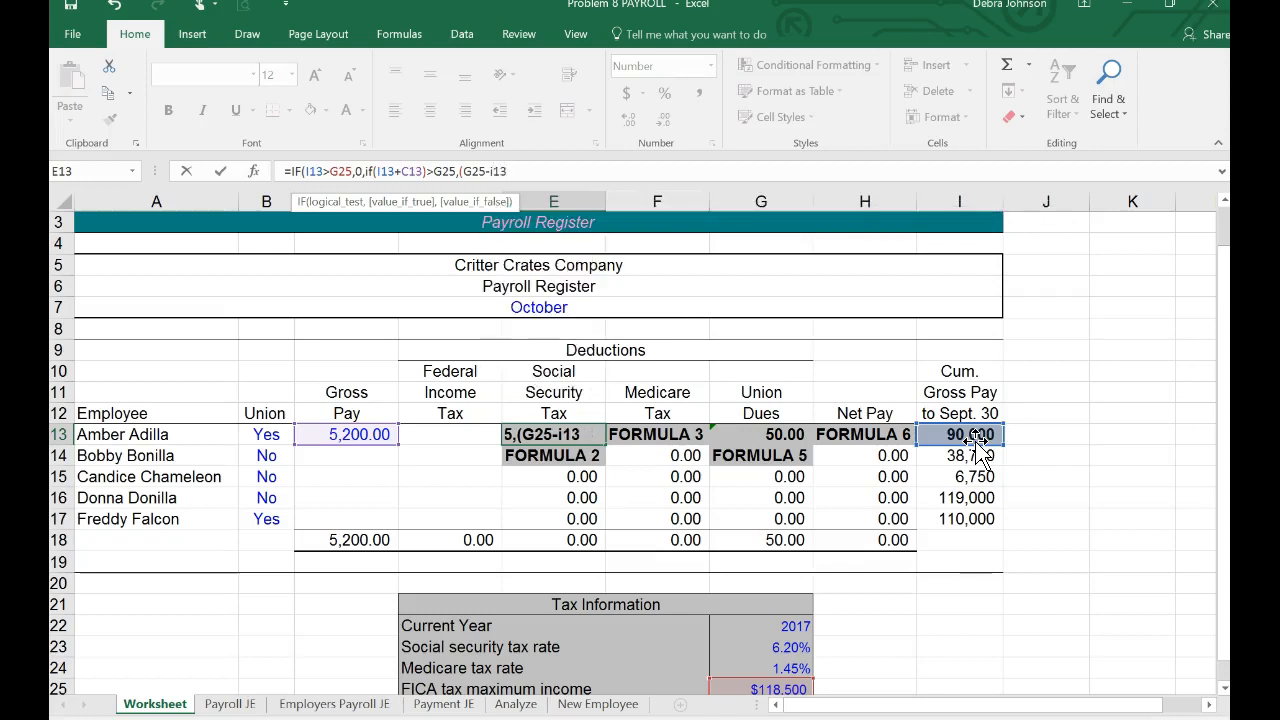
key(BackSpace)
text(3)*)
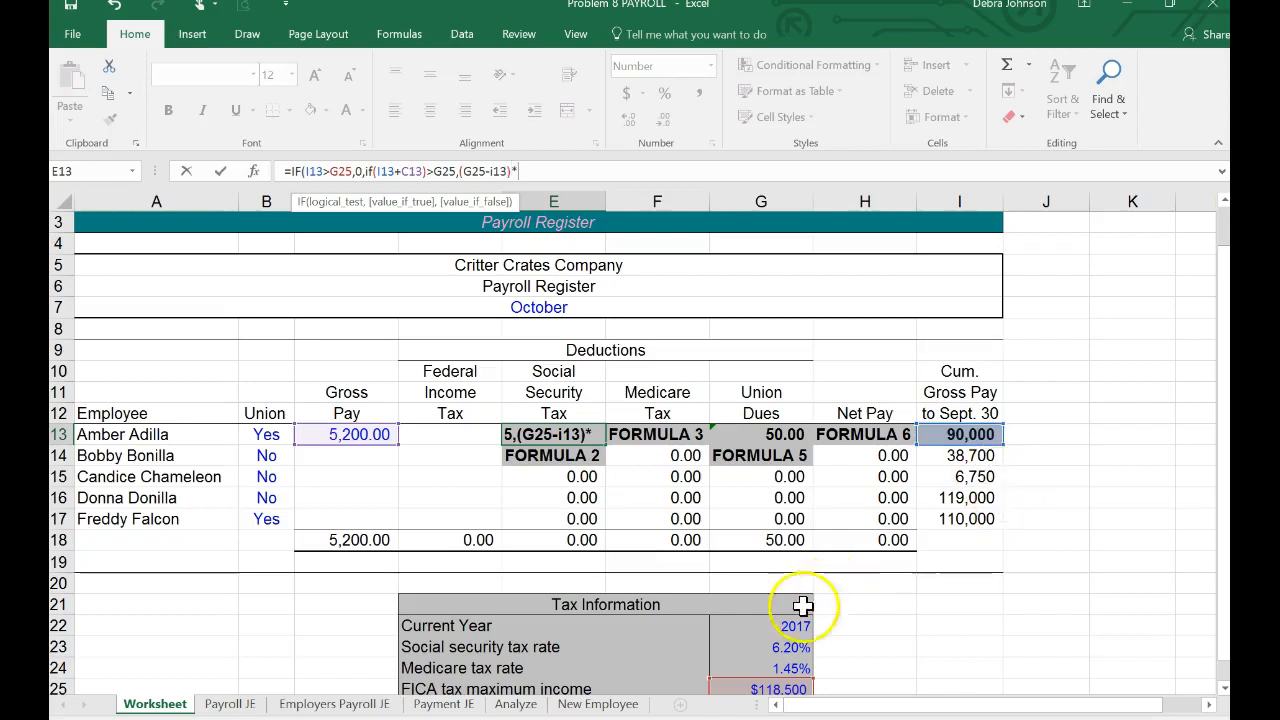
click(767, 646)
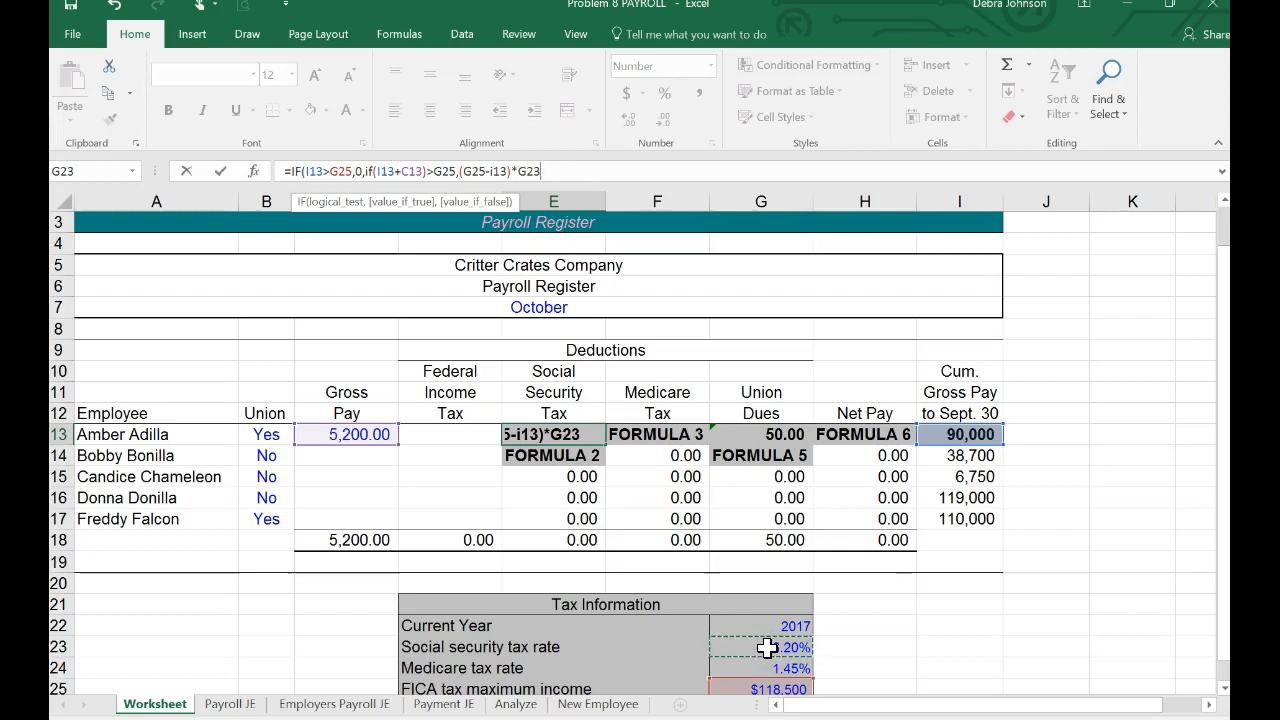
text(,)
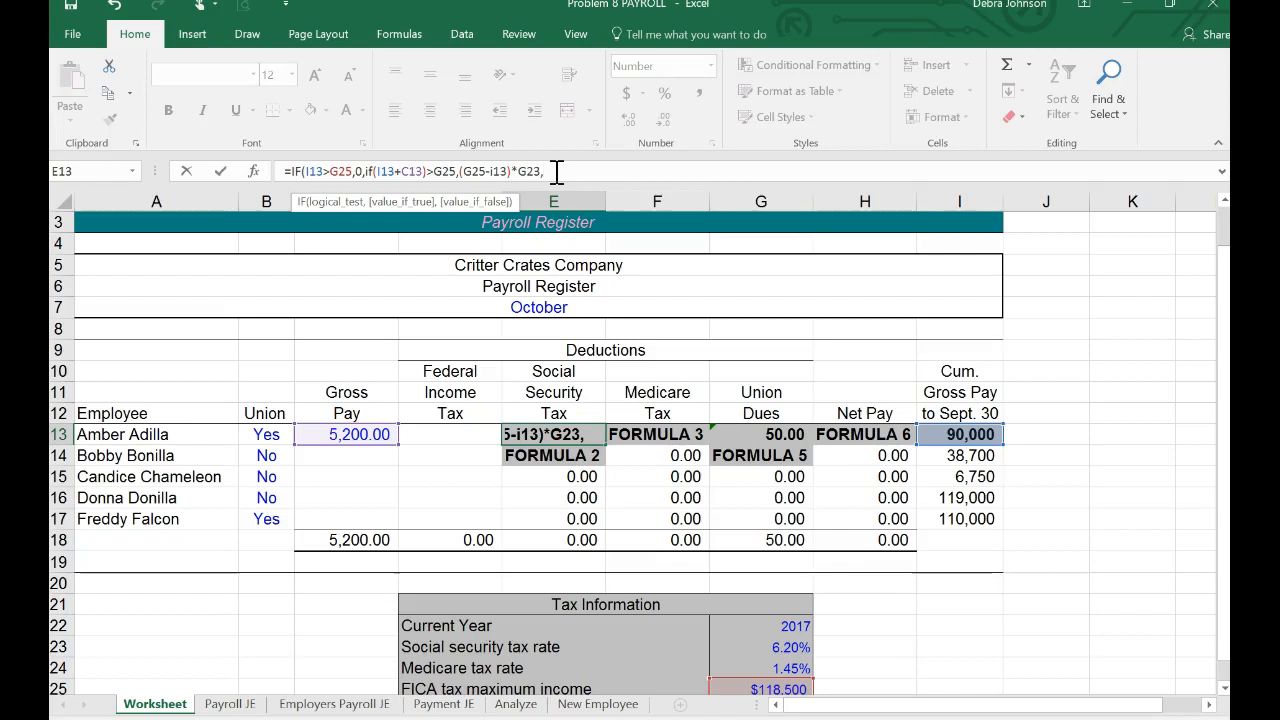
Step: Add C13*G23 to the E13 formula as the nested IF's false value, taxing the full gross pay
click(359, 432)
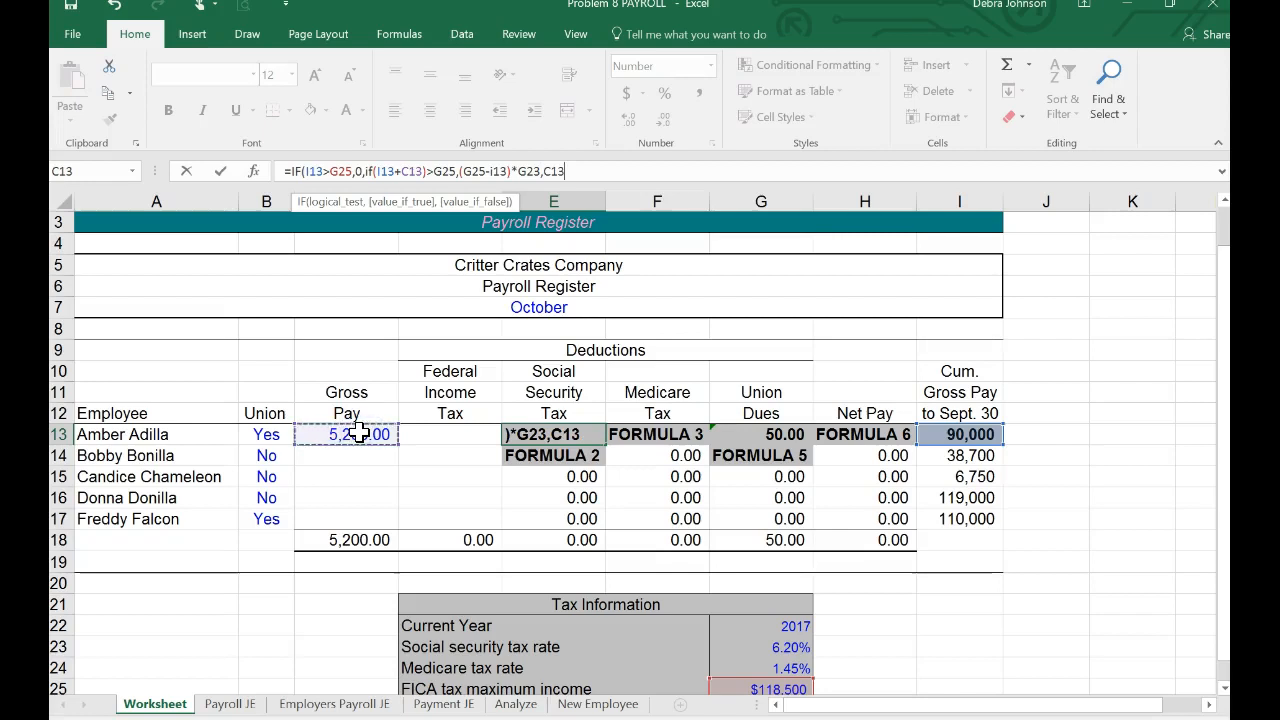
text(*)
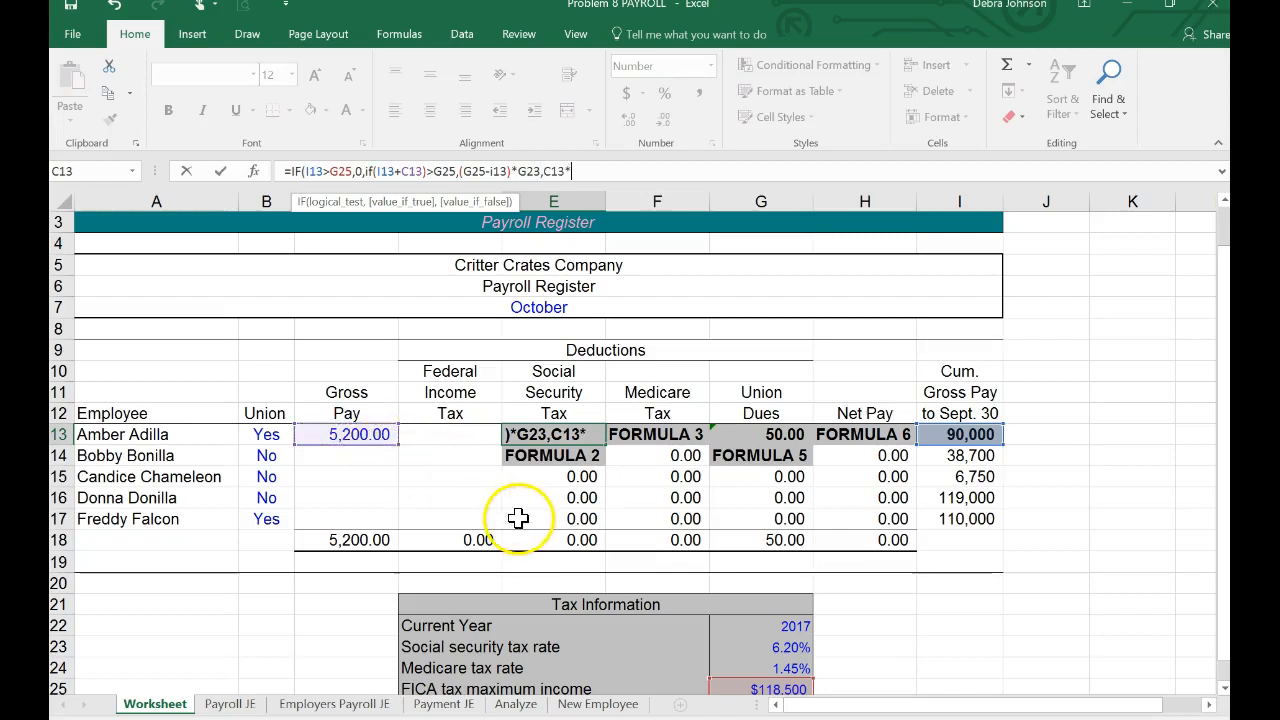
click(771, 651)
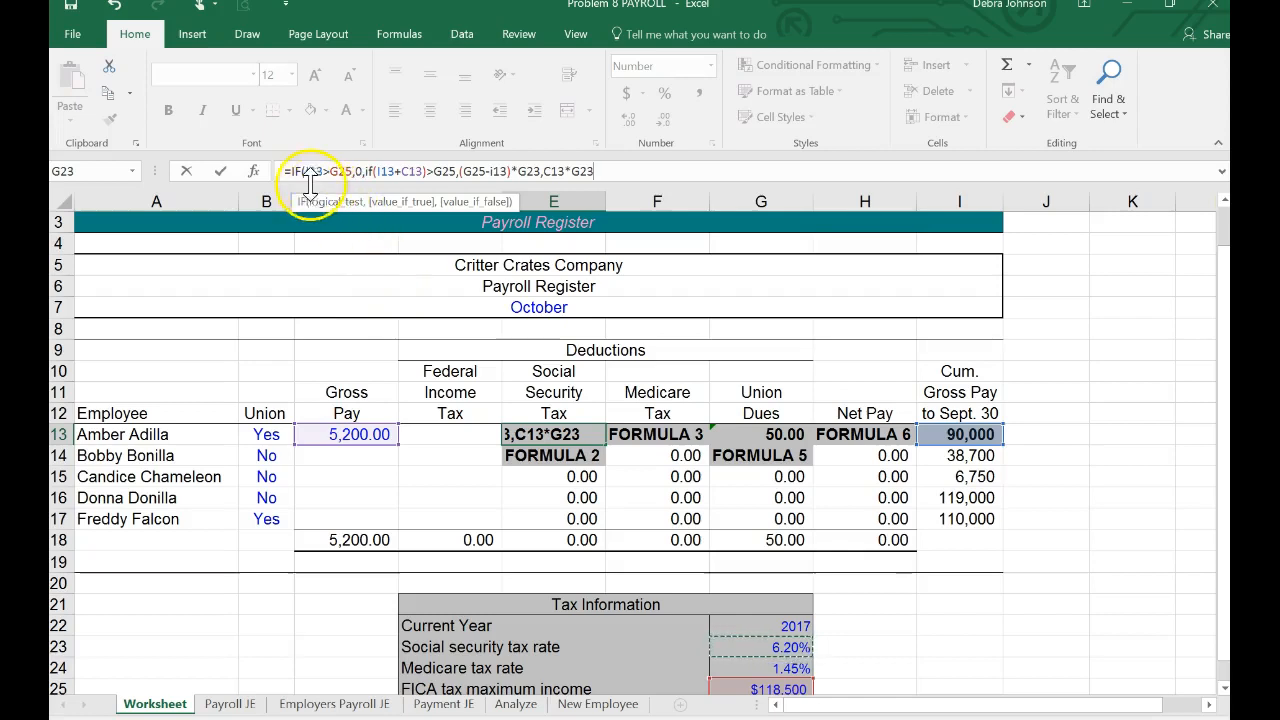
click(381, 172)
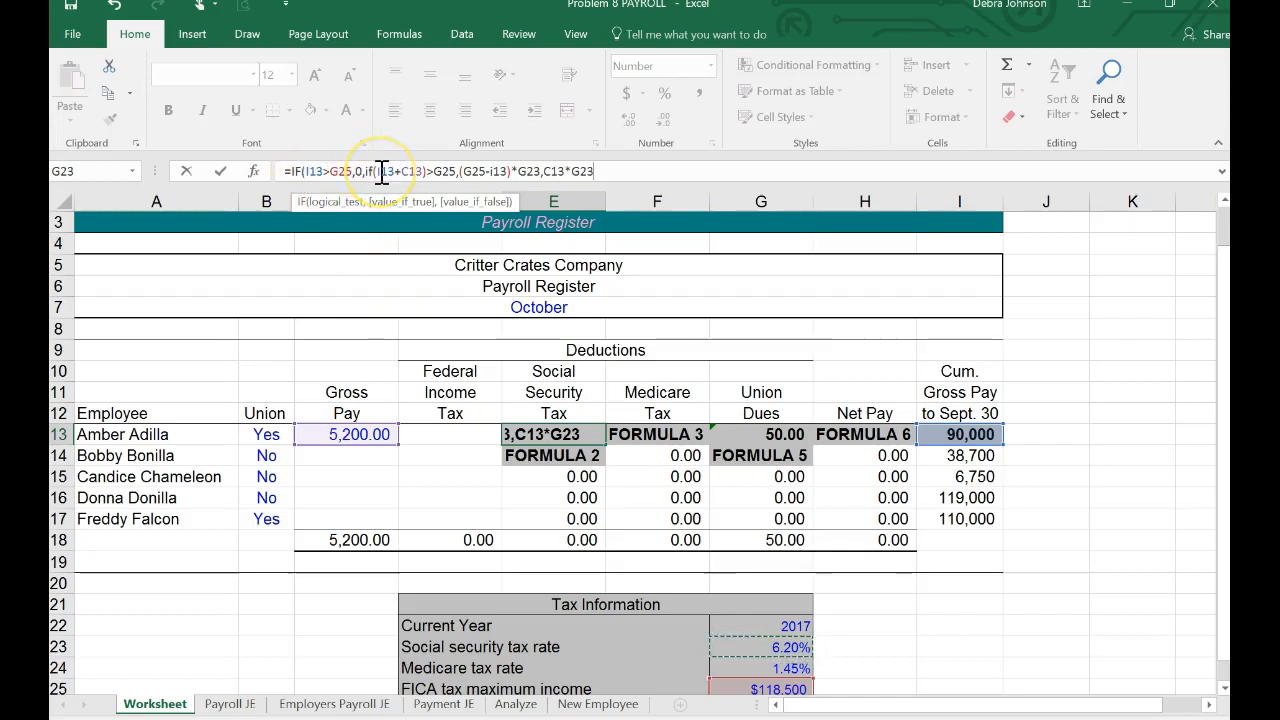
click(479, 171)
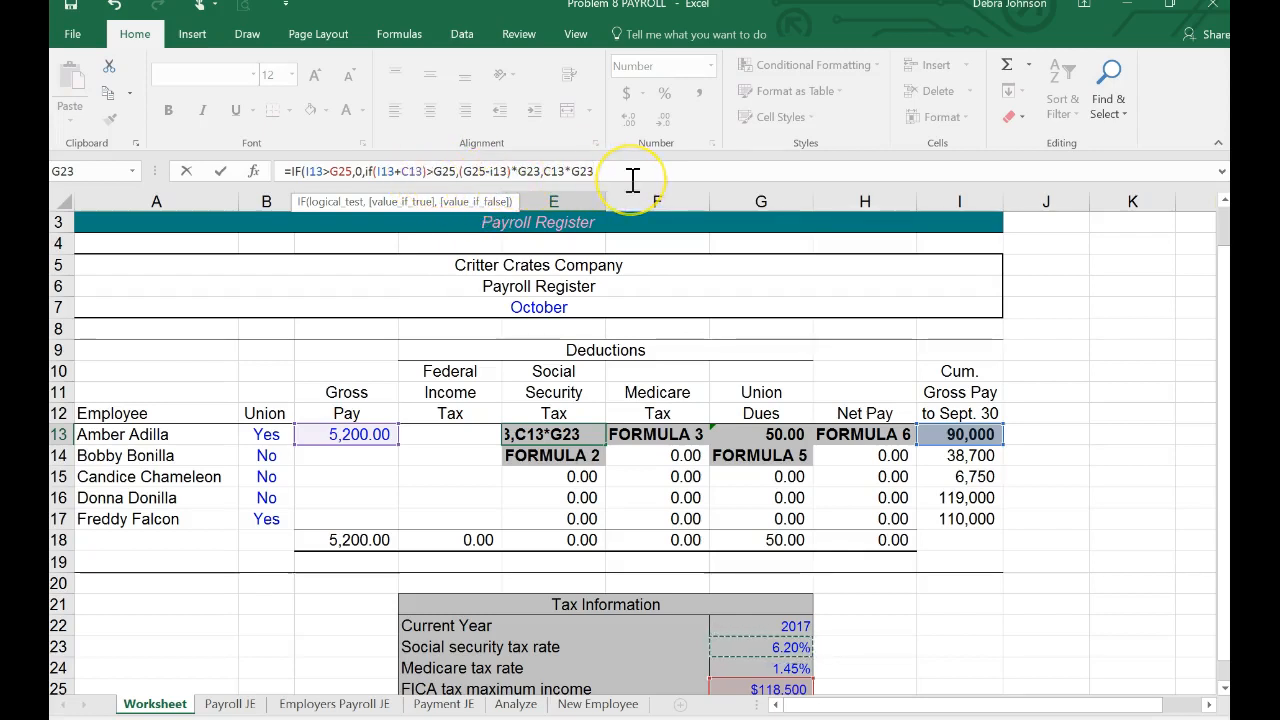
Step: Close the E13 formula with one parenthesis and try to enter it
text())
key(Return)
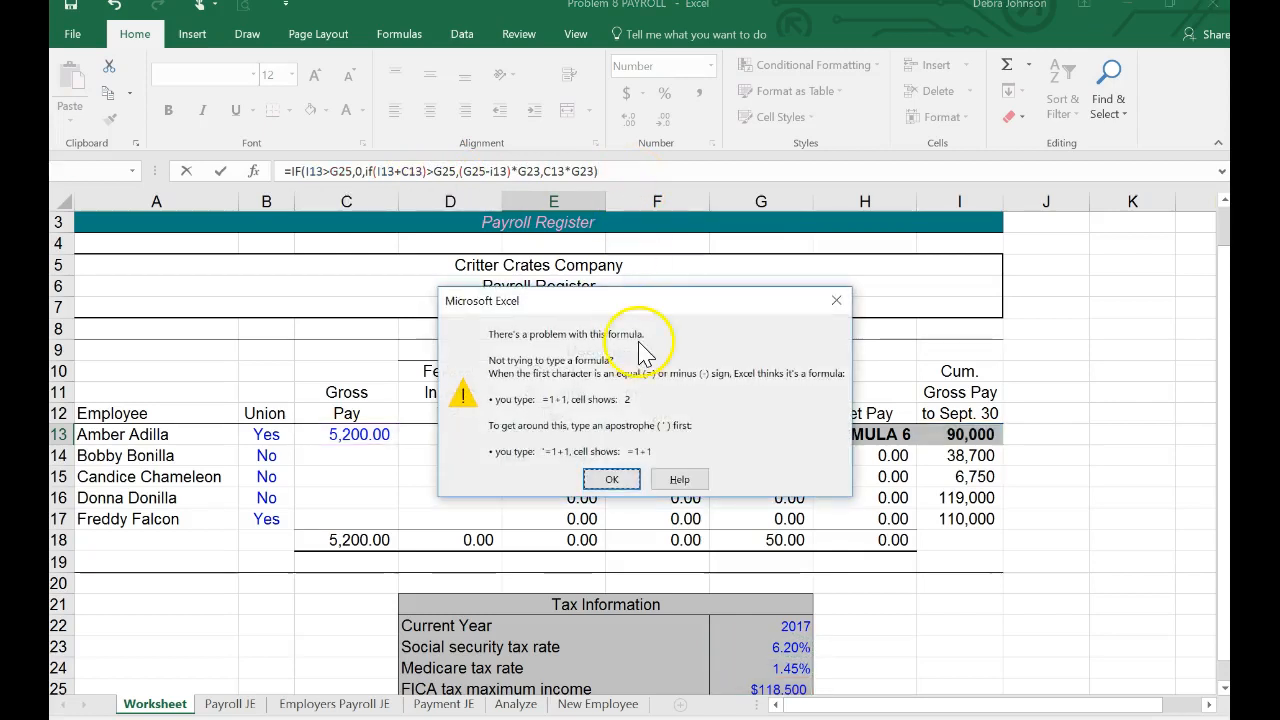
click(614, 480)
click(618, 478)
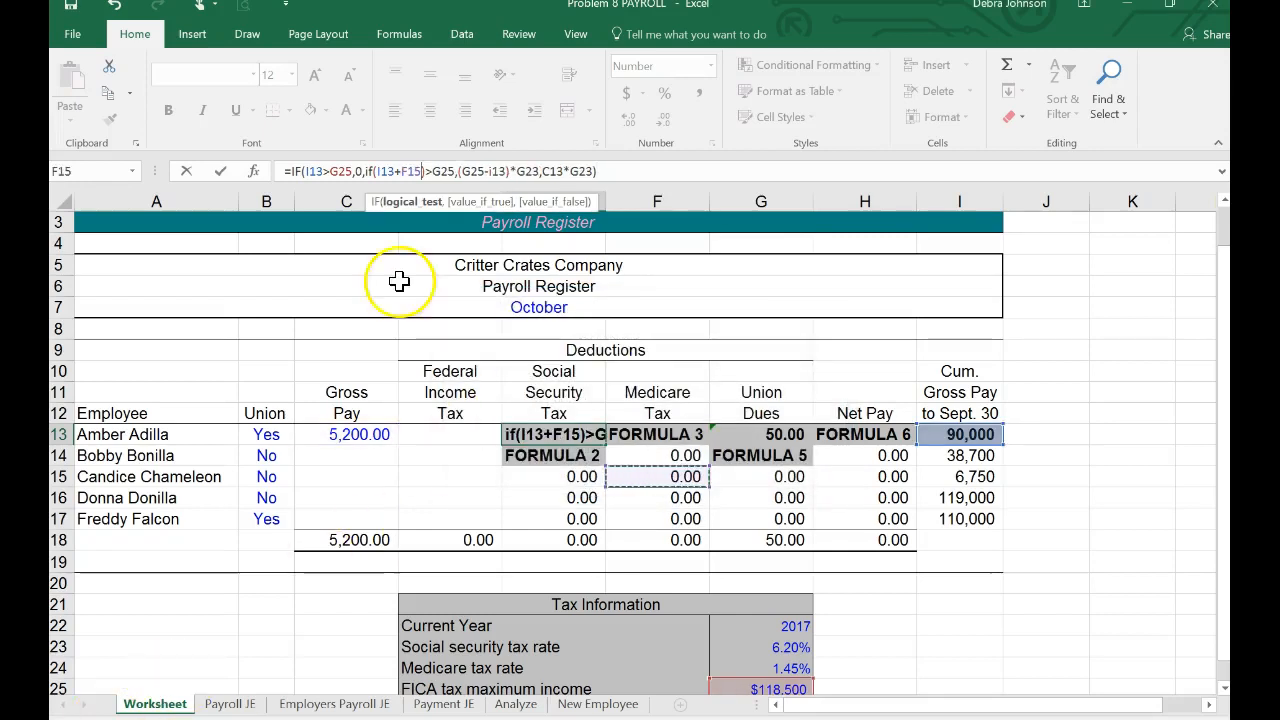
Step: Insert an extra opening parenthesis before I13 in the nested IF, add a second closing parenthesis at the end, and enter the E13 formula
click(379, 172)
text(if)
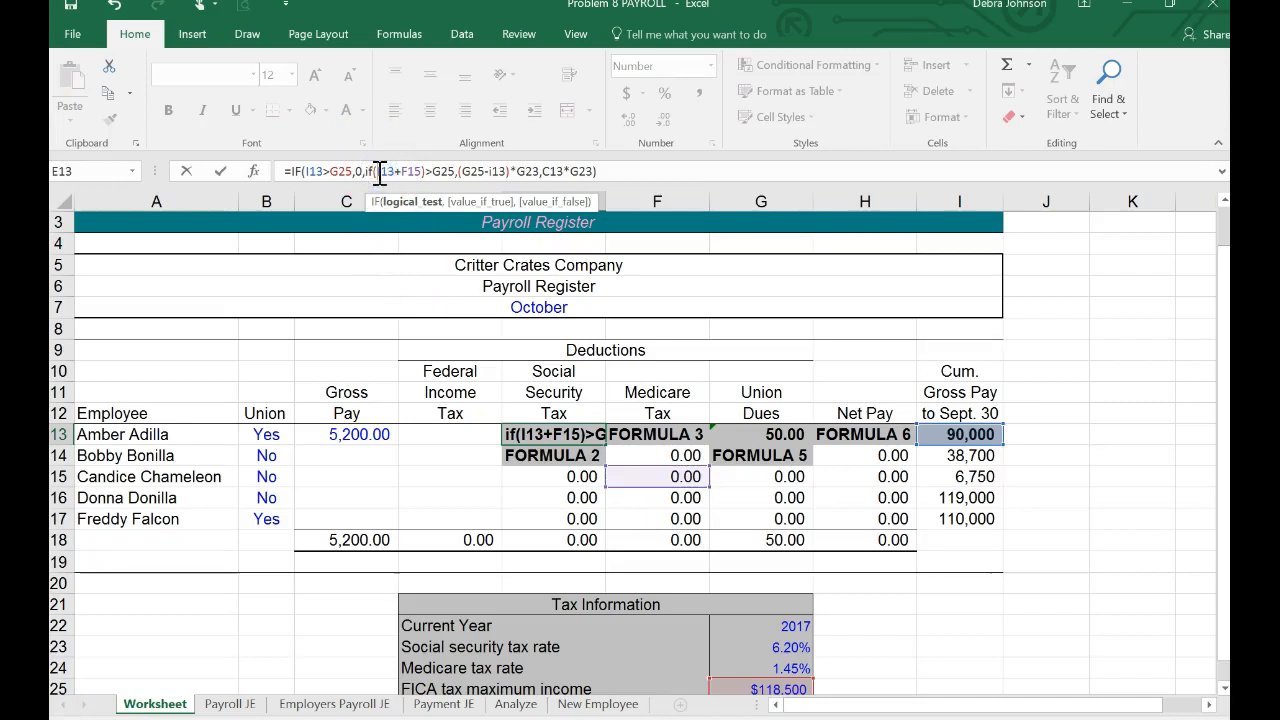
text(()
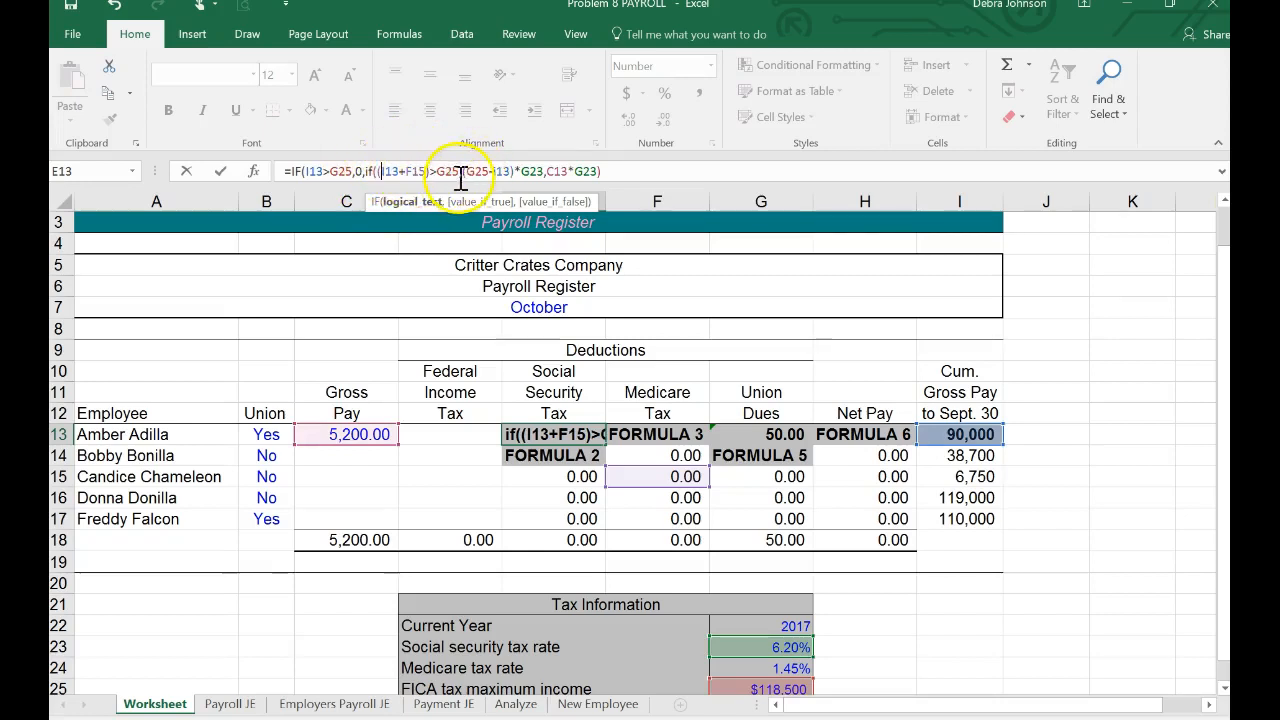
click(620, 172)
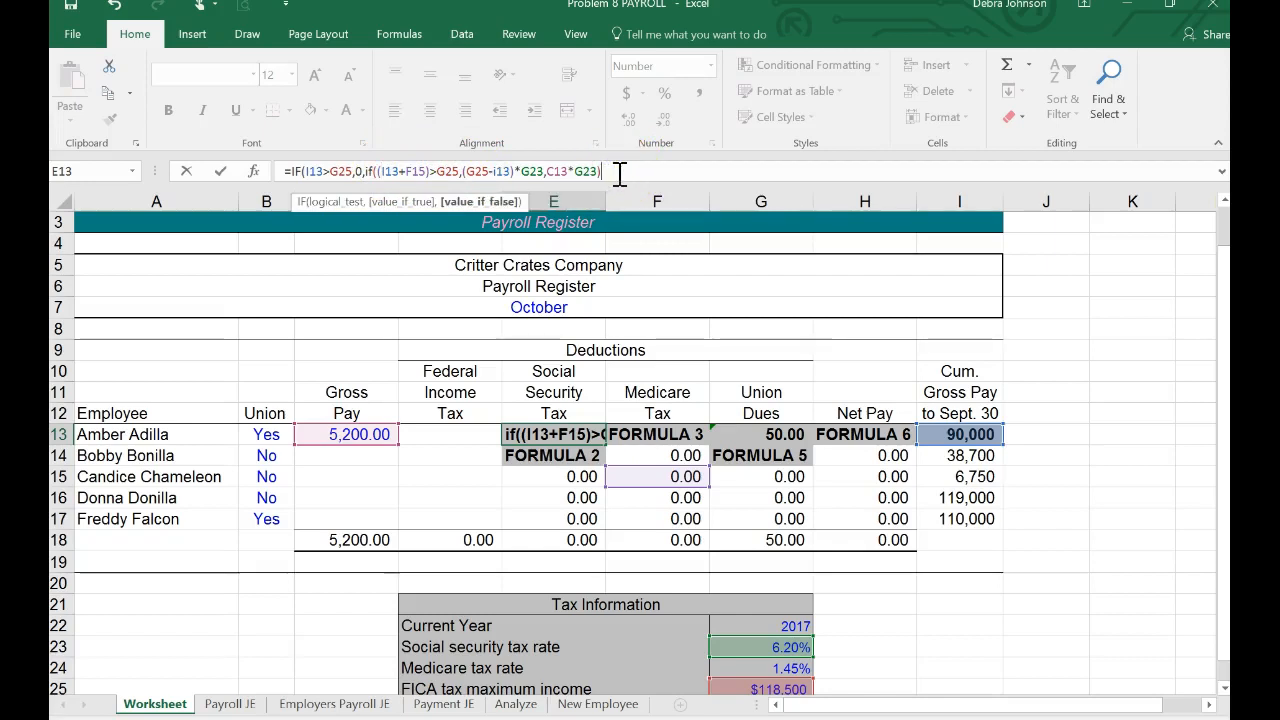
text())
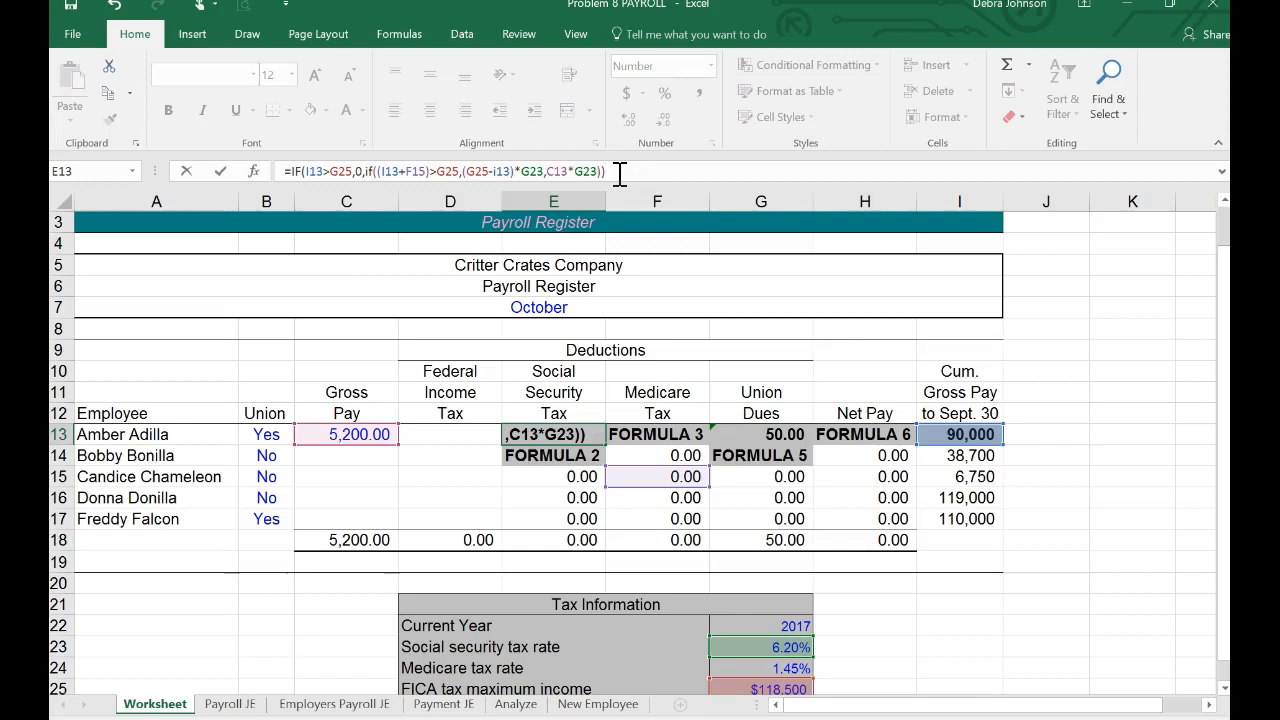
key(Return)
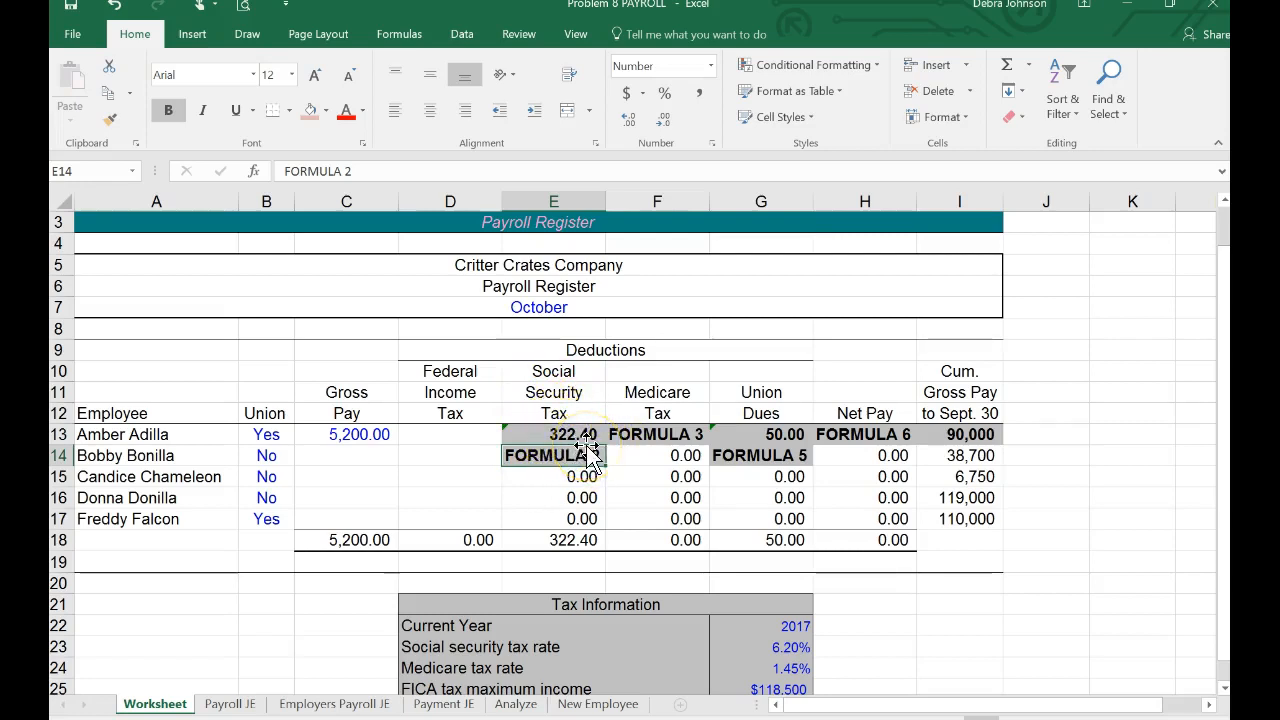
Step: Make all three references to the FICA maximum in the E13 formula absolute as $G$25
click(575, 435)
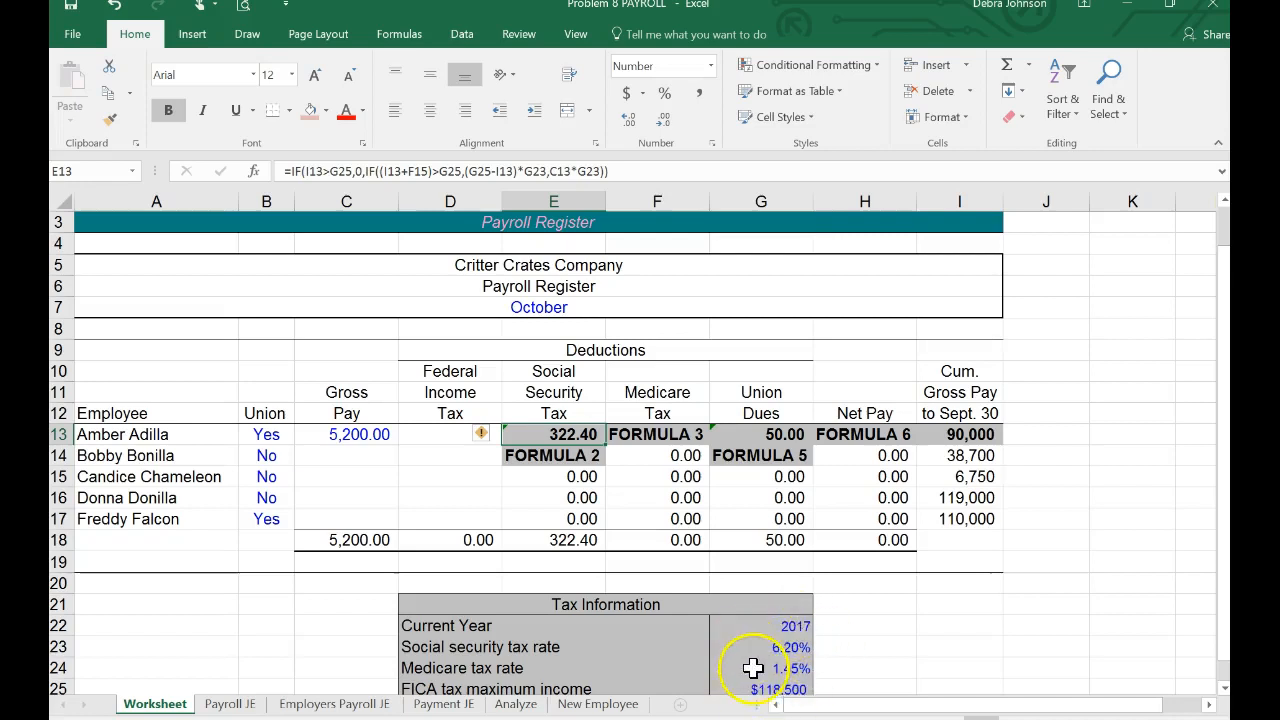
click(330, 171)
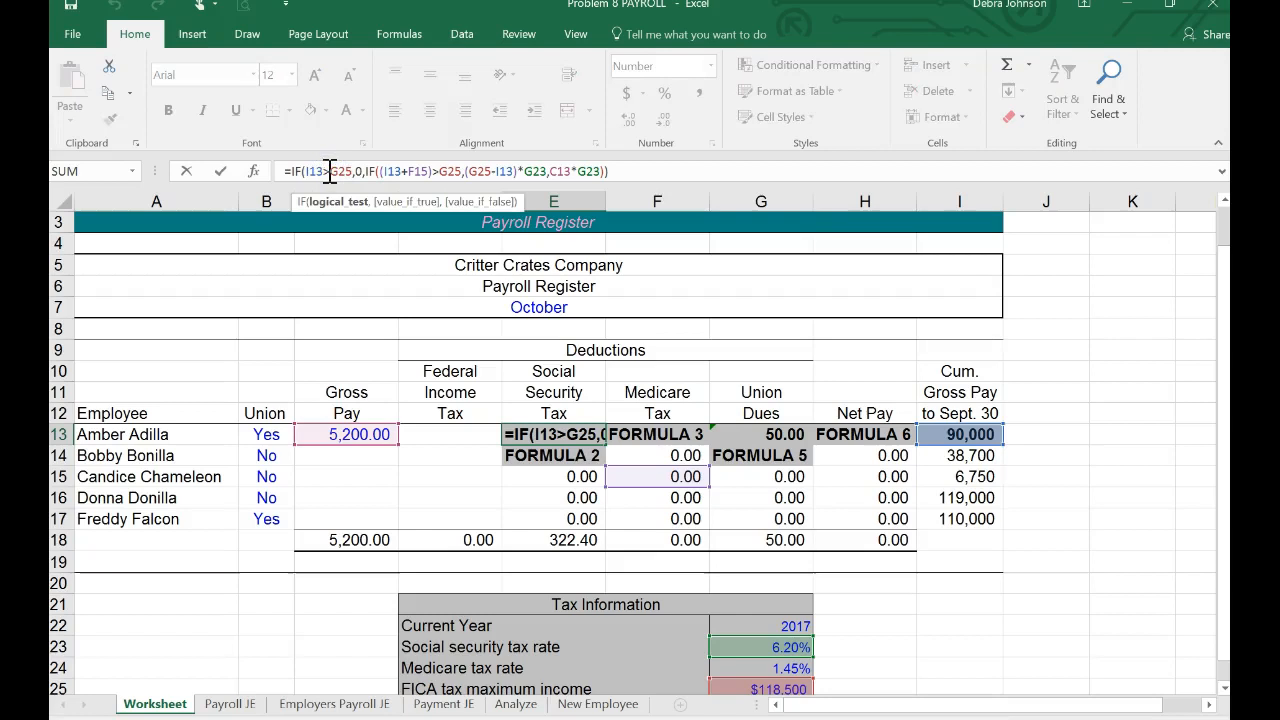
drag(330, 171, 352, 171)
key(alt)
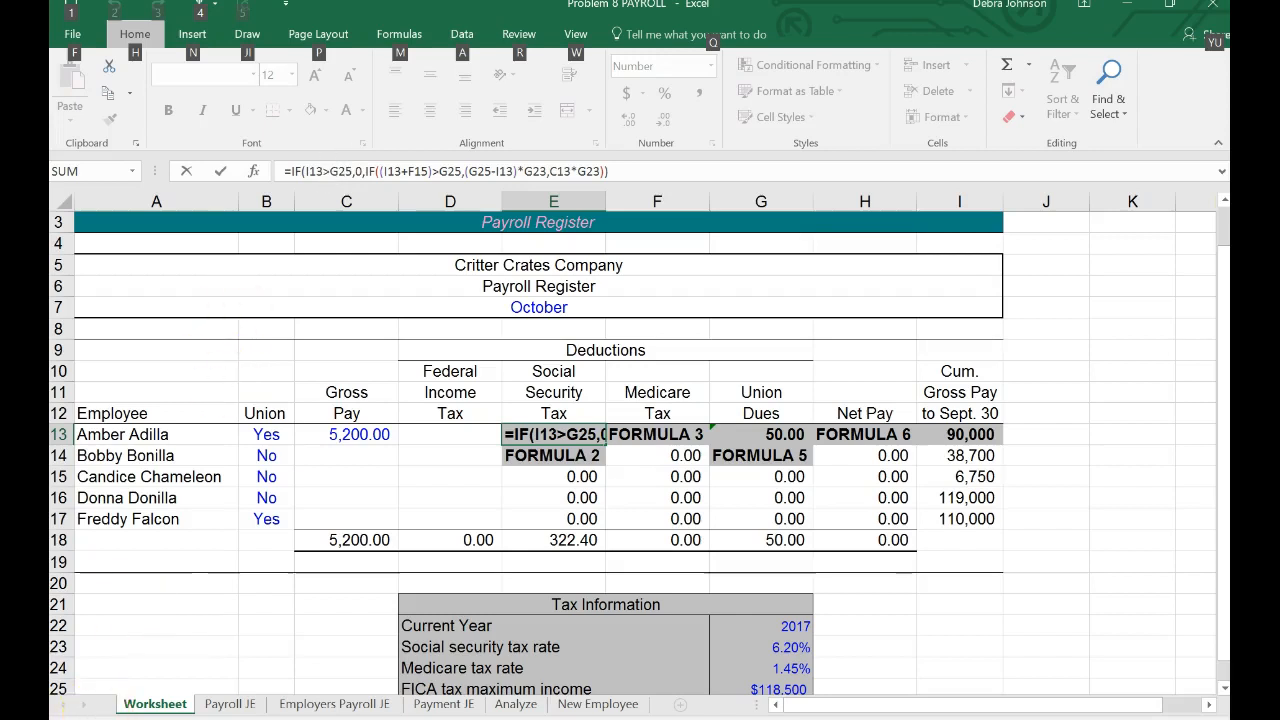
key(F4)
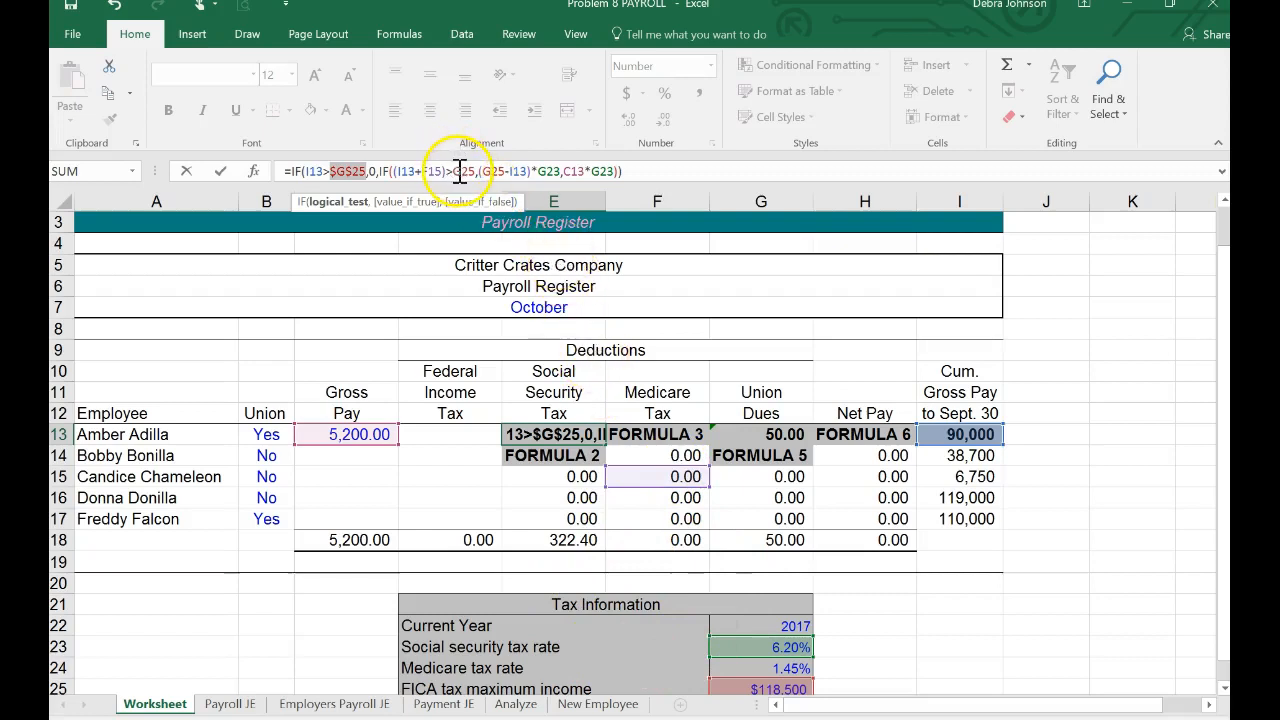
drag(453, 171, 477, 171)
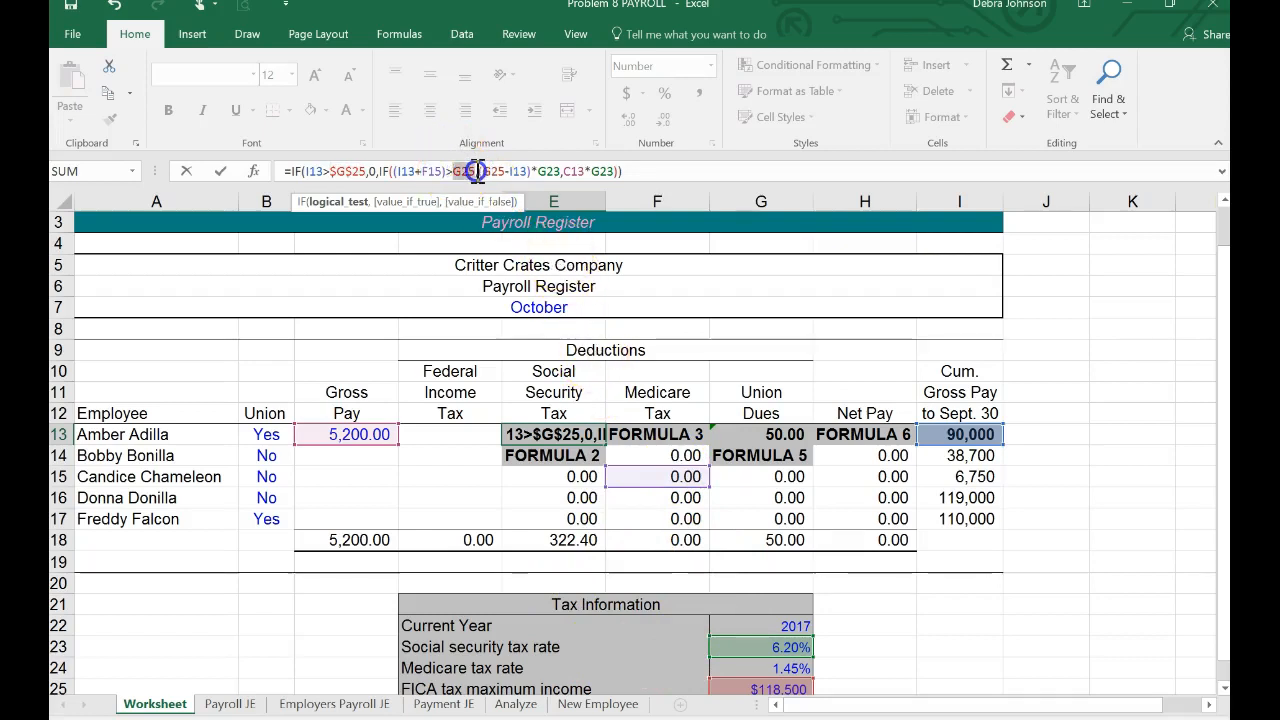
key(F4)
drag(497, 171, 517, 172)
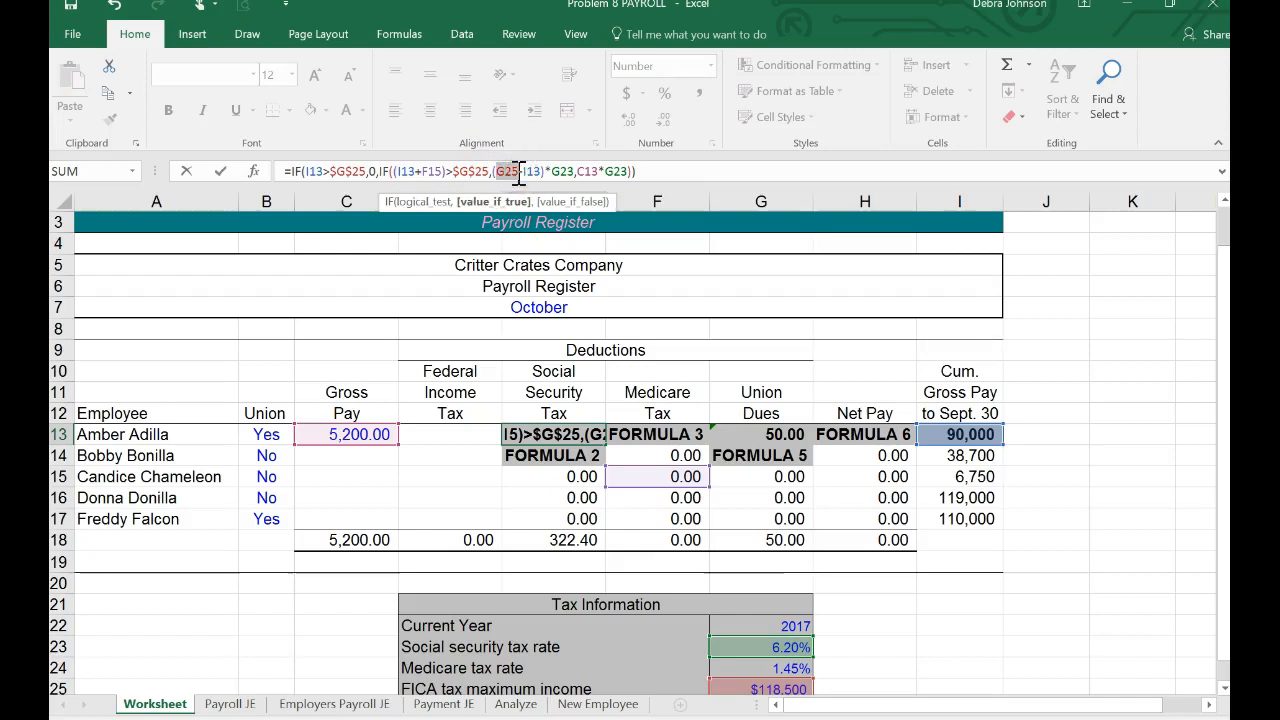
key(F4)
Step: Make both references to the Social Security tax rate in the E13 formula absolute as $G$23
click(543, 171)
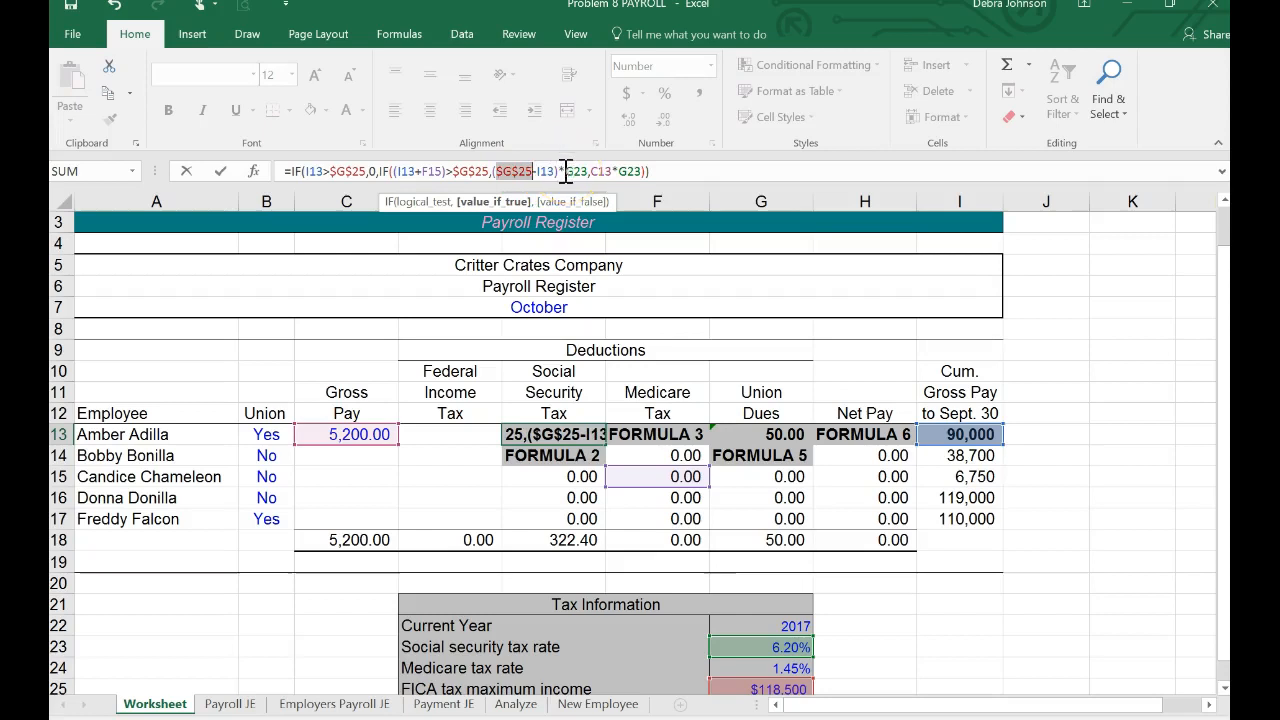
double_click(588, 171)
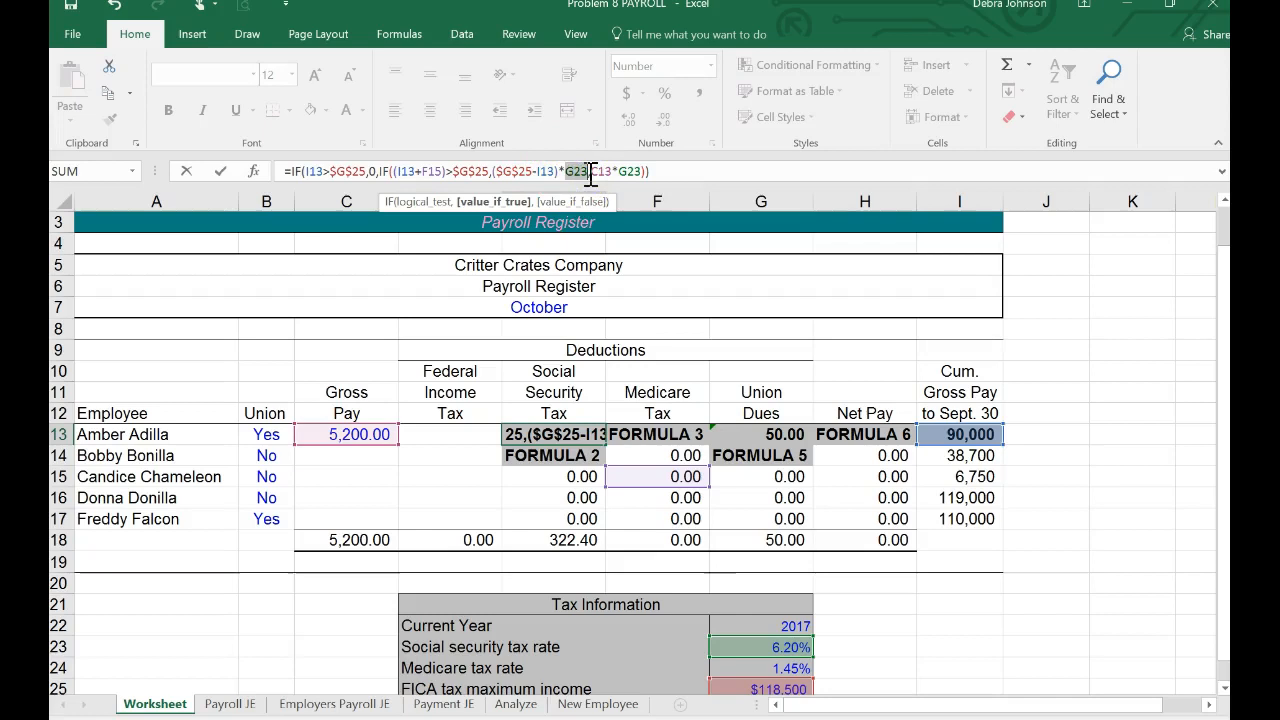
key(F4)
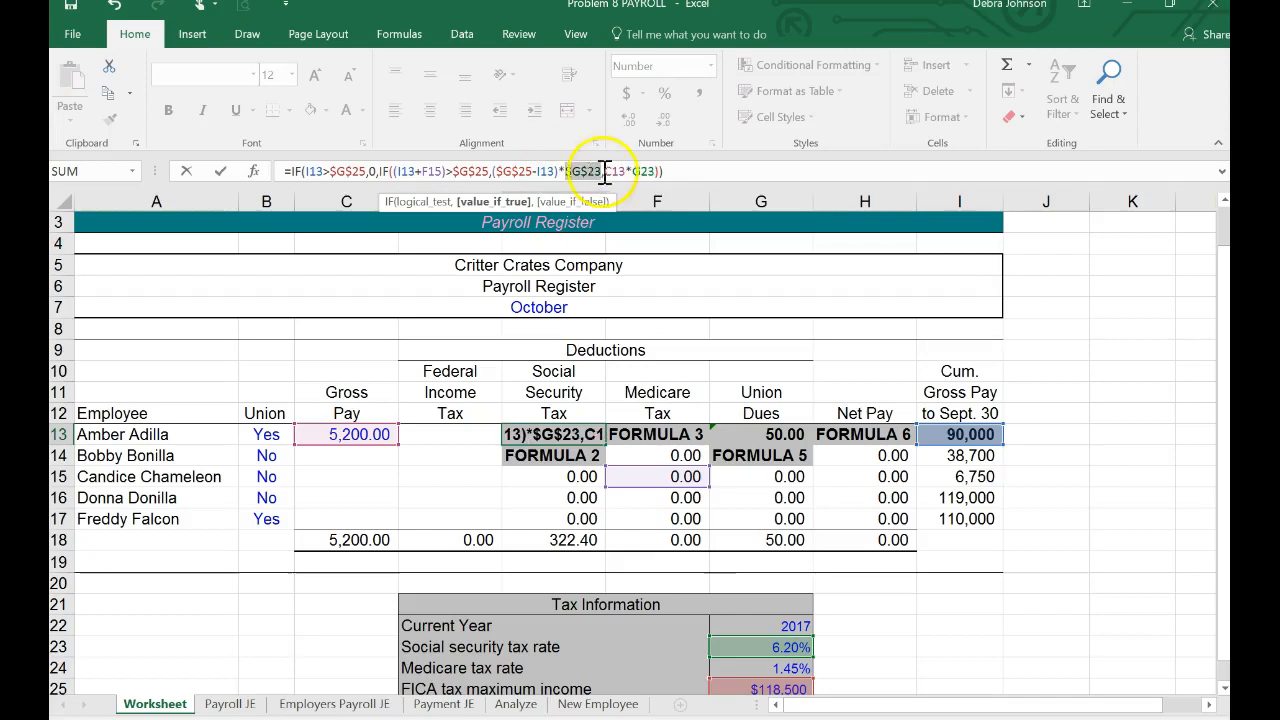
click(636, 171)
right_click(636, 171)
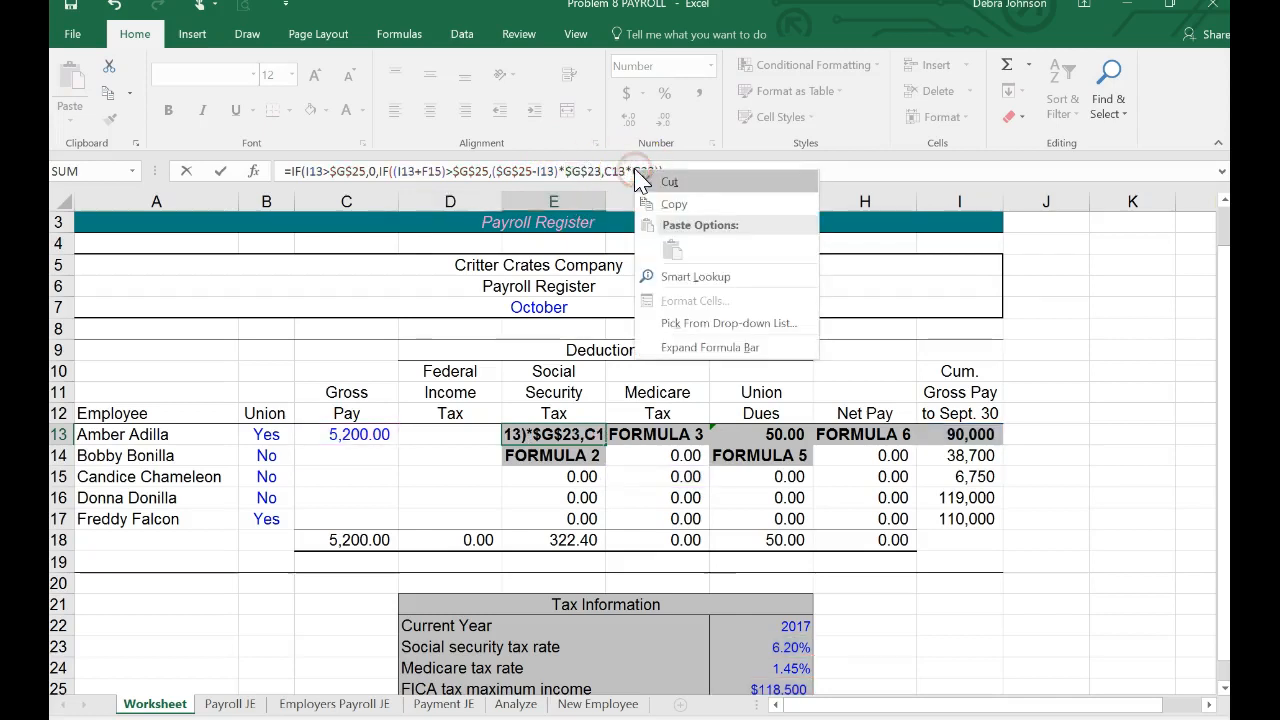
click(630, 169)
drag(630, 169, 653, 168)
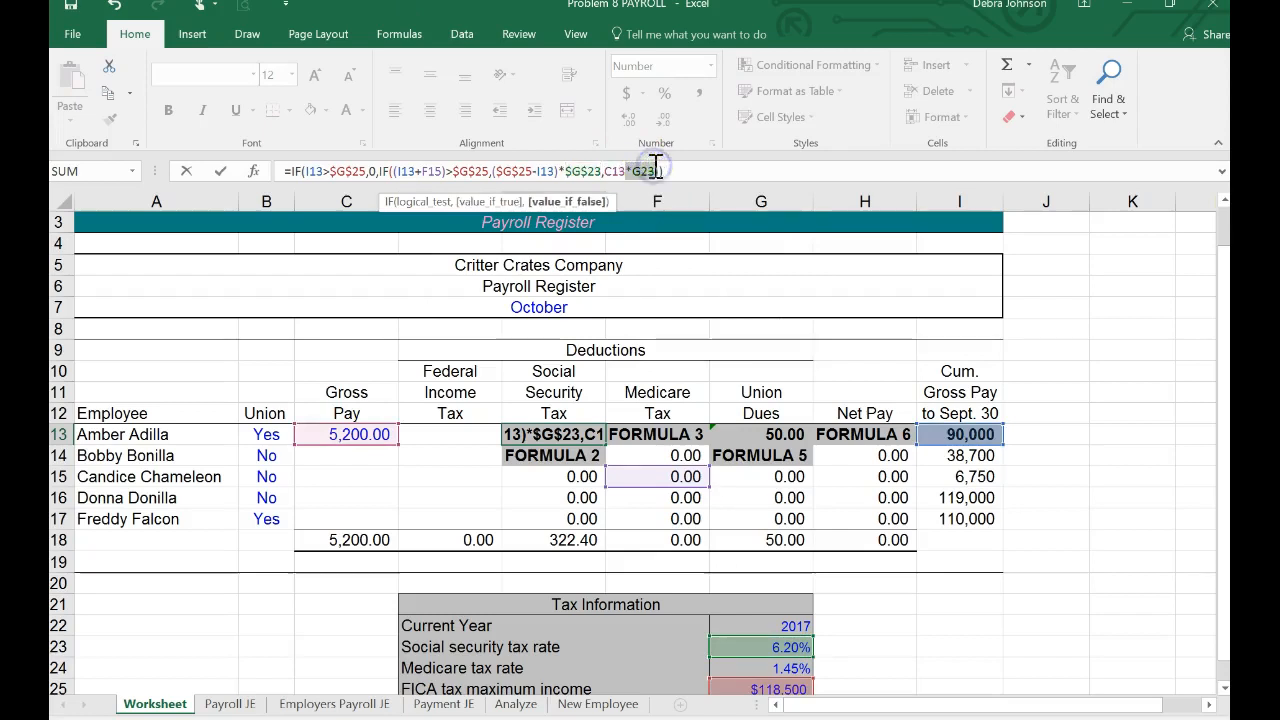
key(F4)
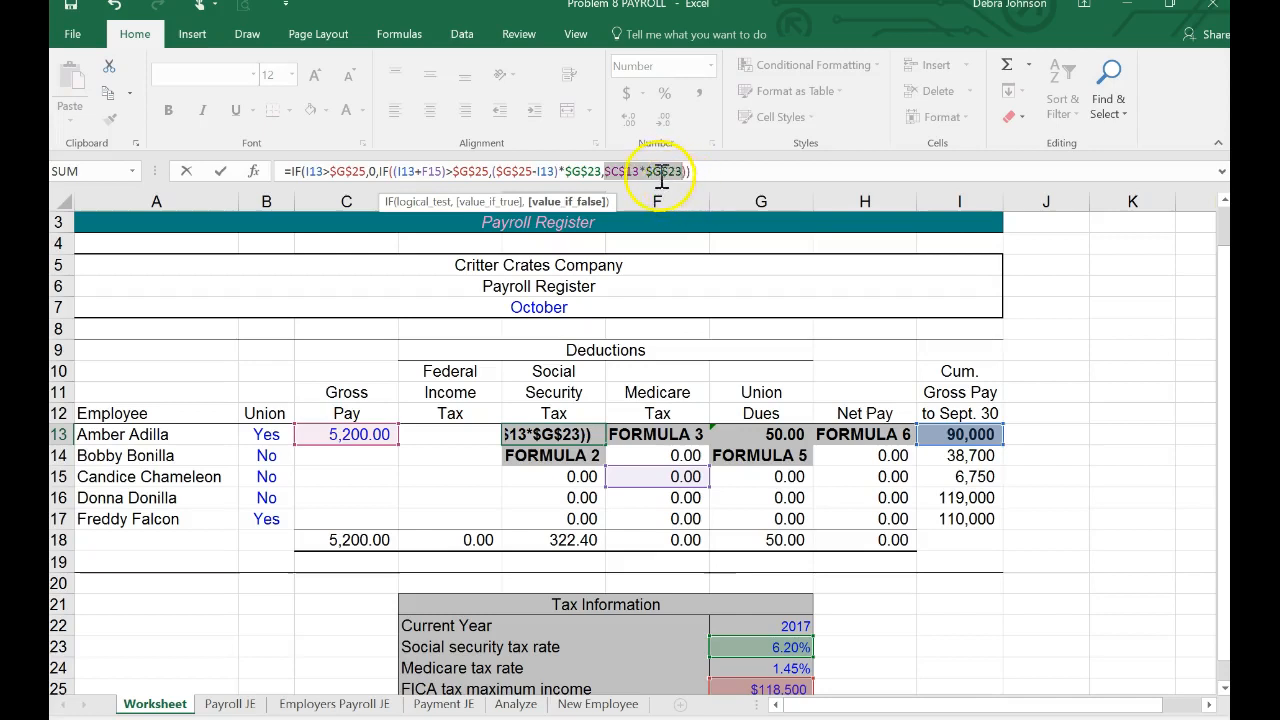
Step: Return the gross pay reference in the final multiplication to relative C13 and enter the E13 formula, keeping the cell selected
click(642, 172)
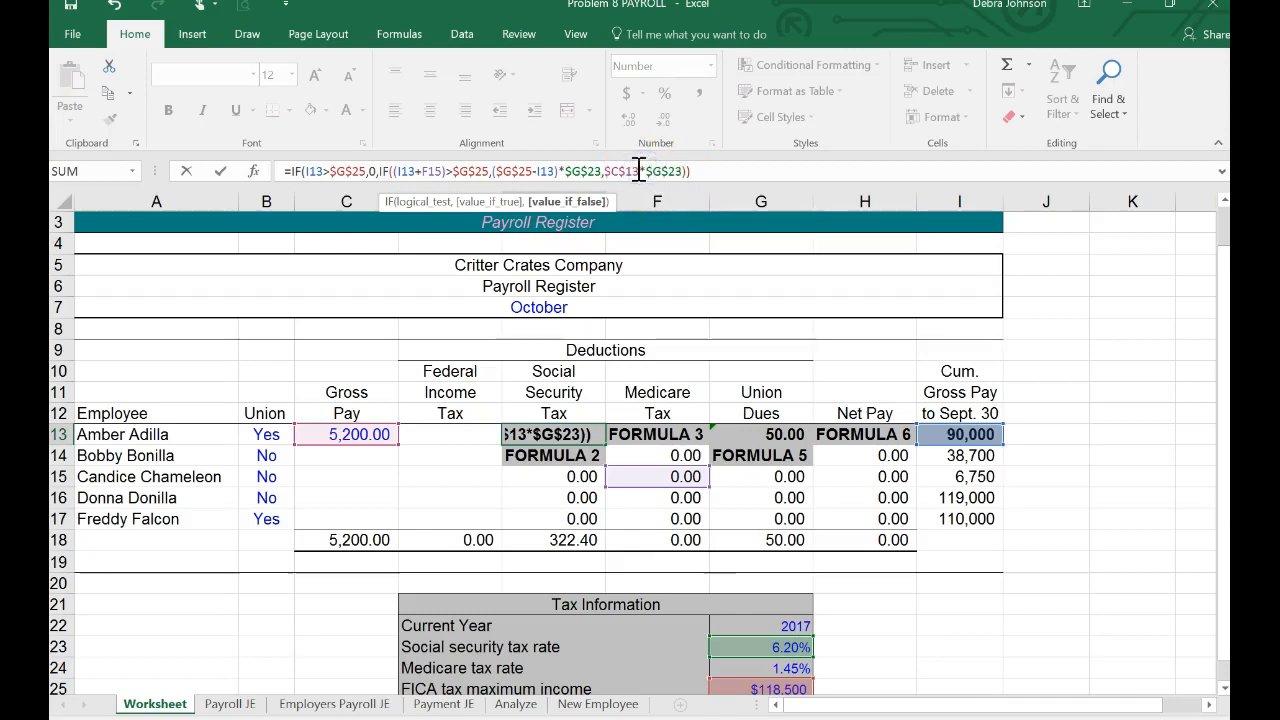
drag(642, 172, 609, 172)
key(F4)
key(F4)
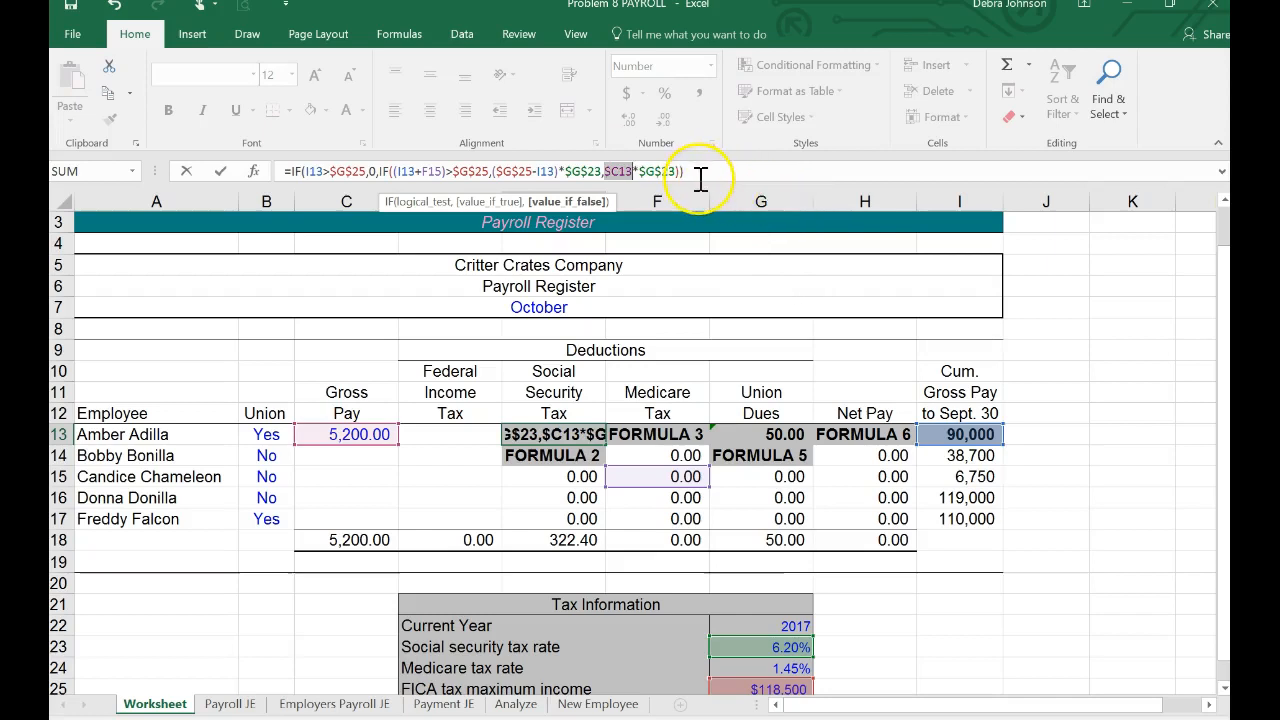
key(F4)
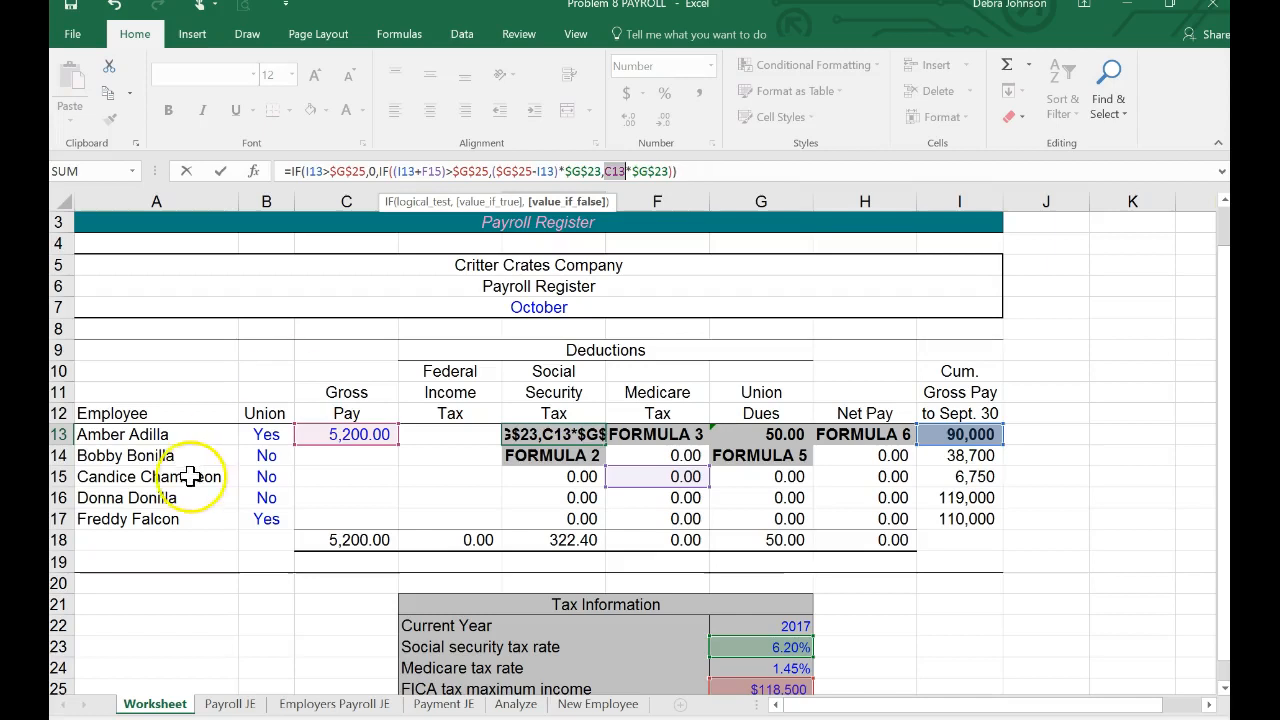
key(ctrl+Return)
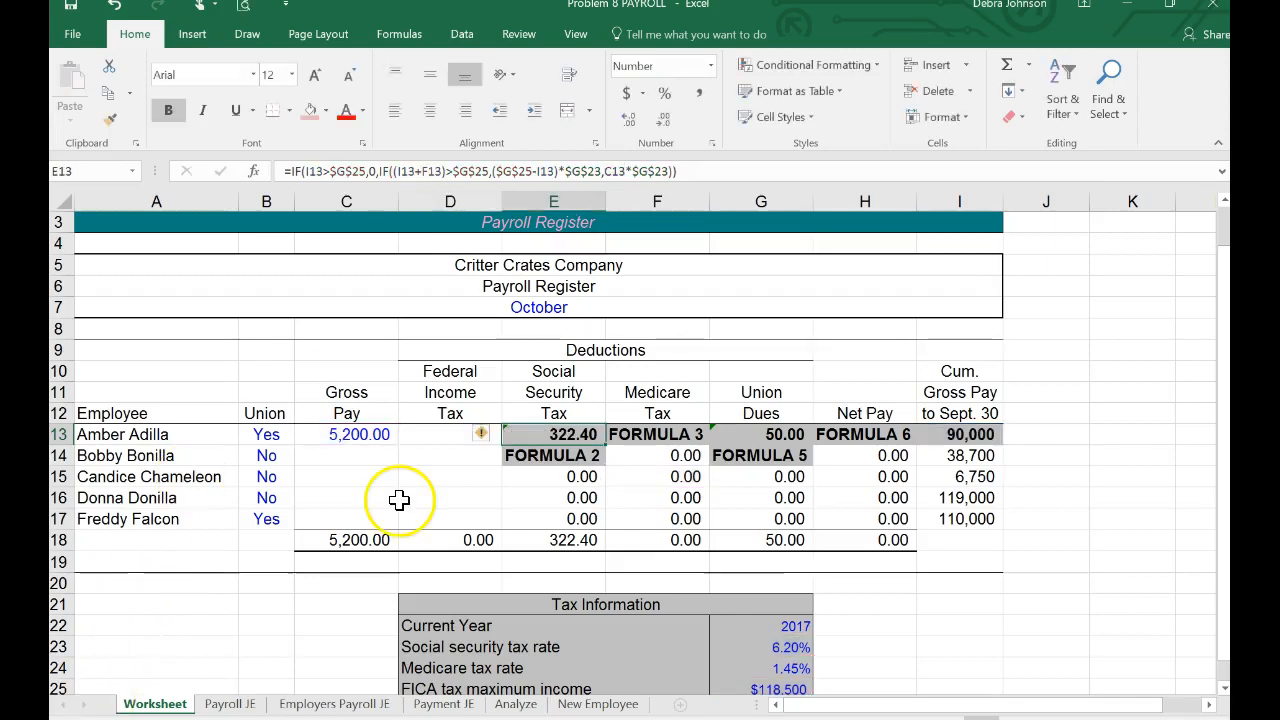
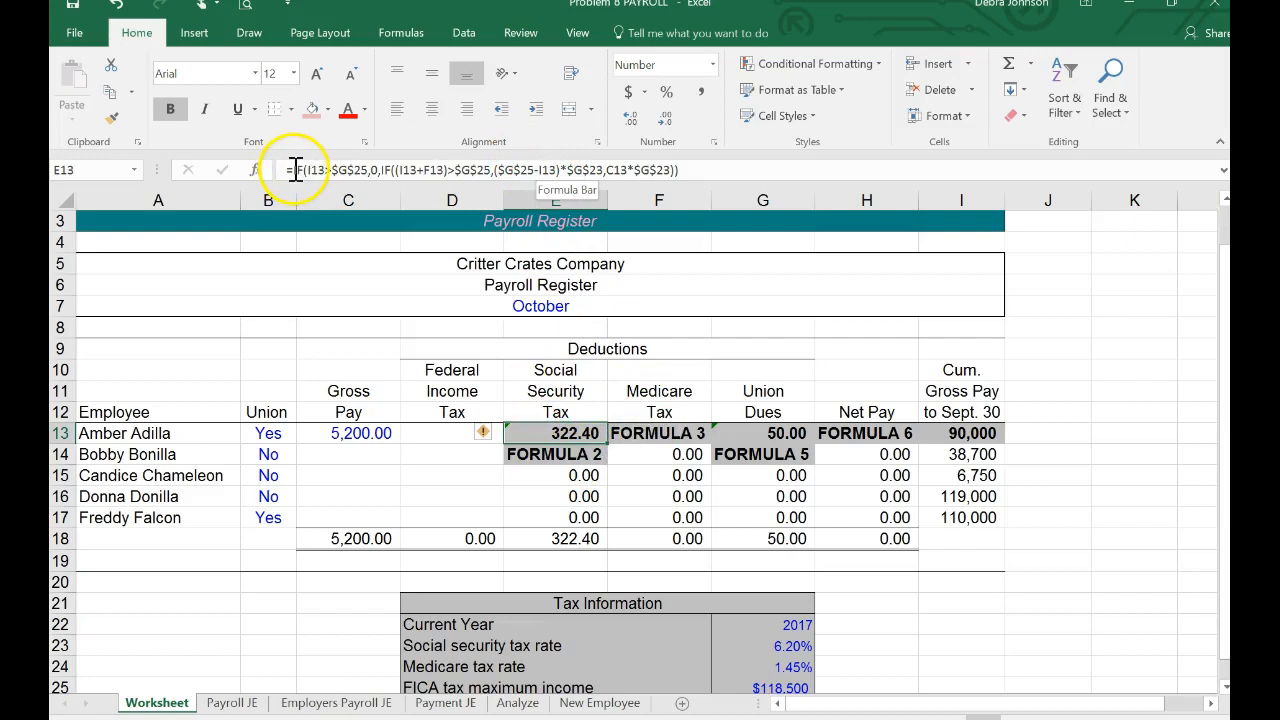
Step: Wrap the nested IF in E13 in a ROUND function with 2 decimal places and enter the formula
click(295, 170)
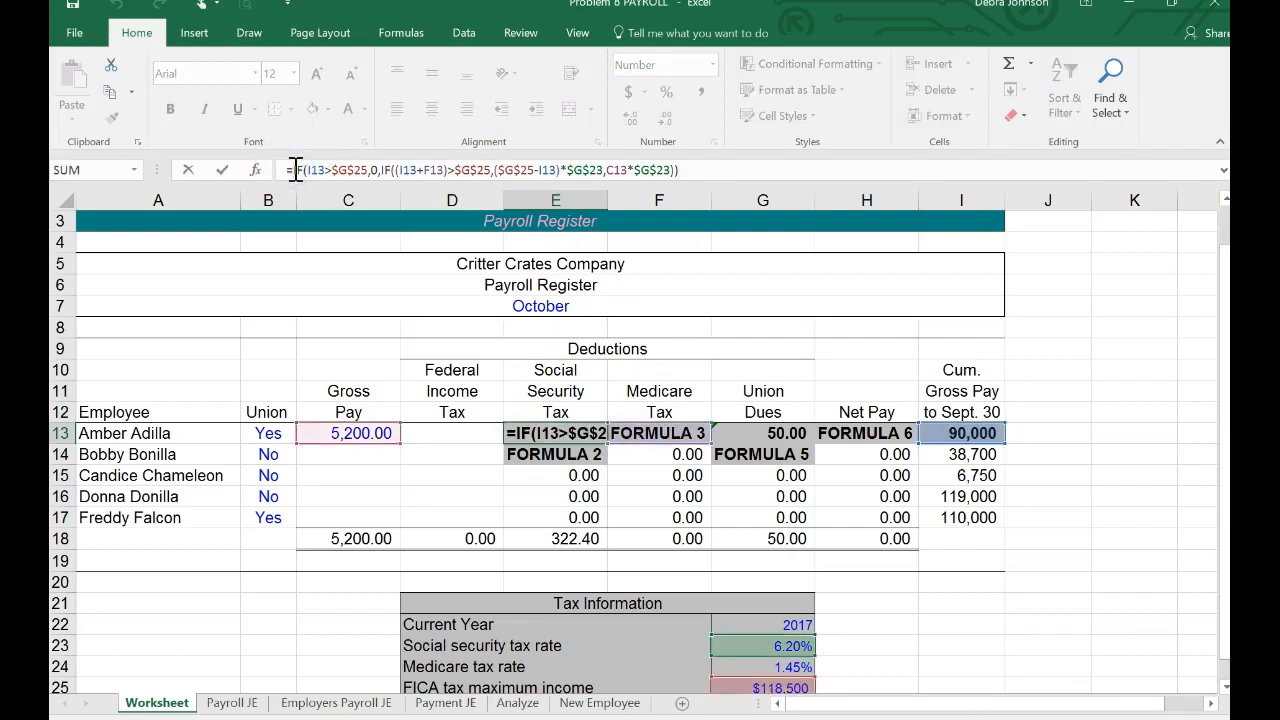
text(Round()
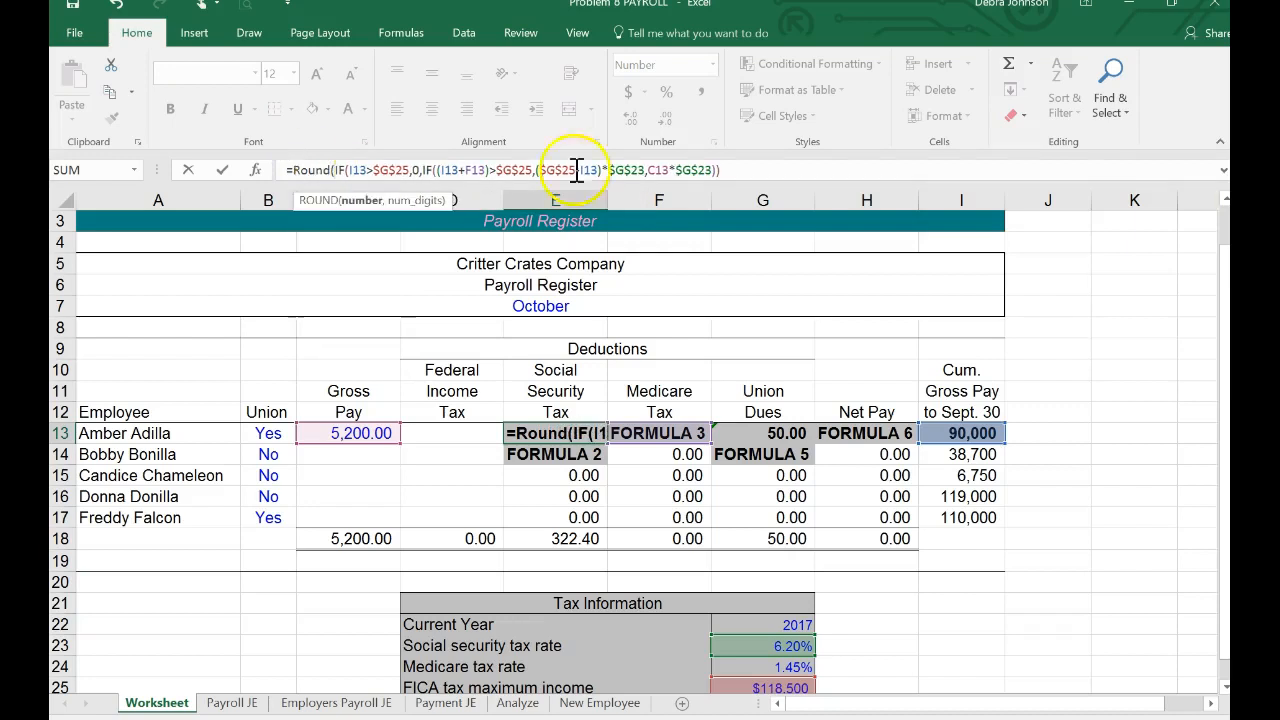
click(762, 170)
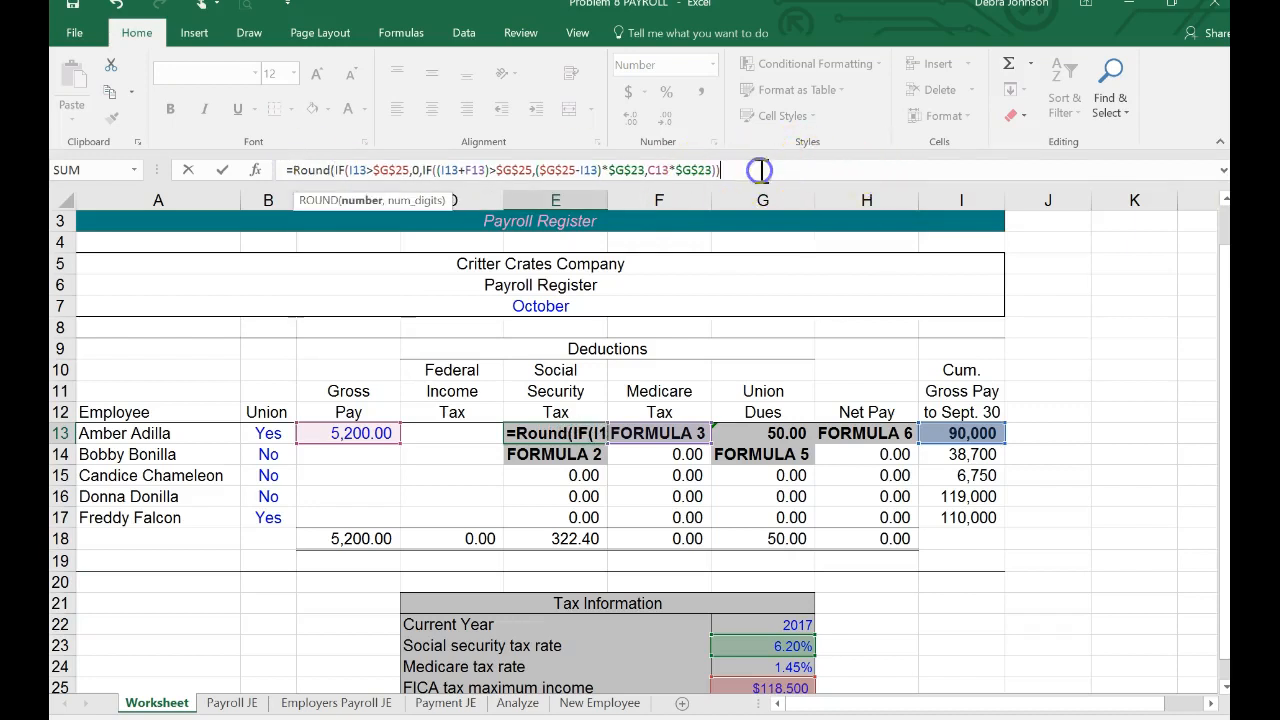
text(,2)
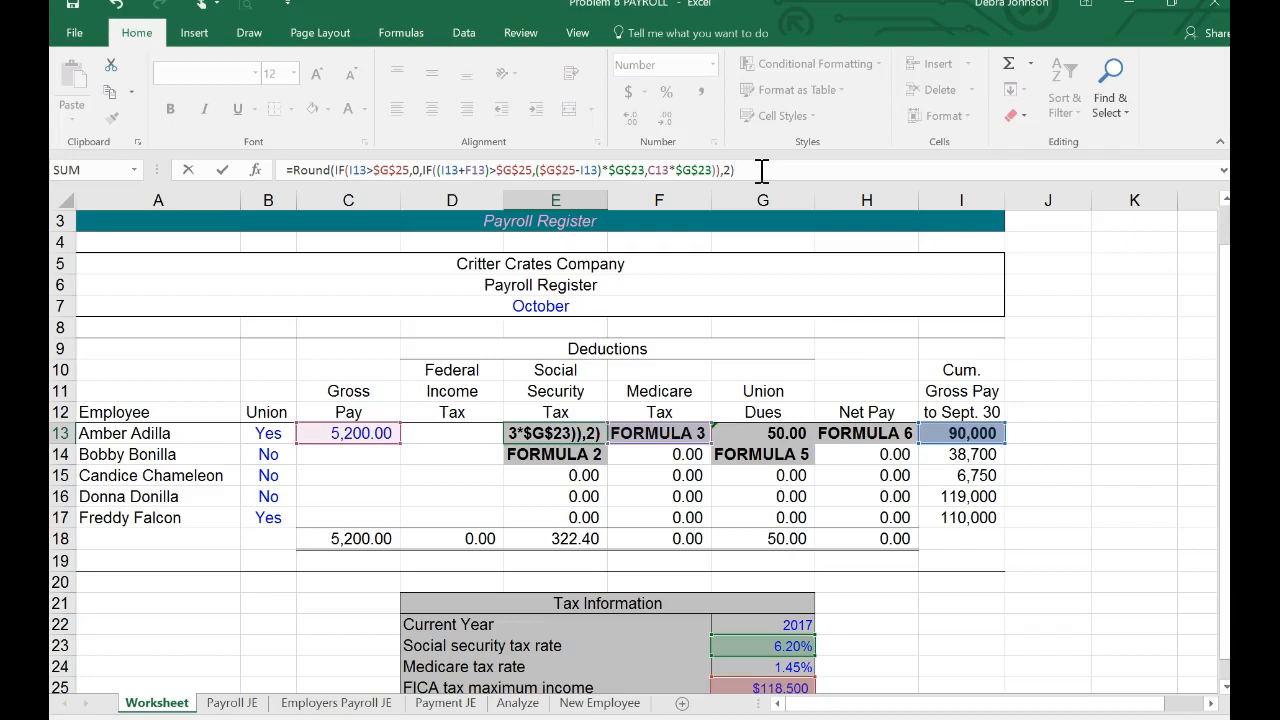
key(Return)
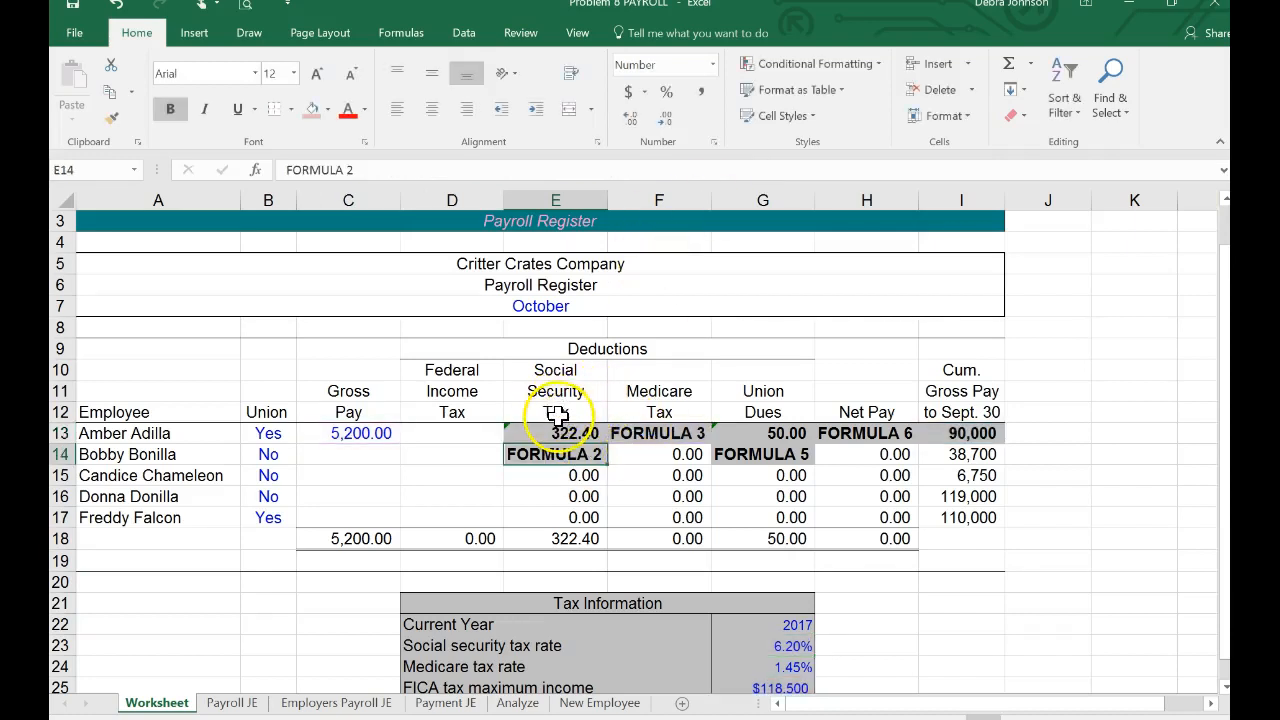
Step: Enter 785 as the first employee's federal income tax in D13
click(451, 433)
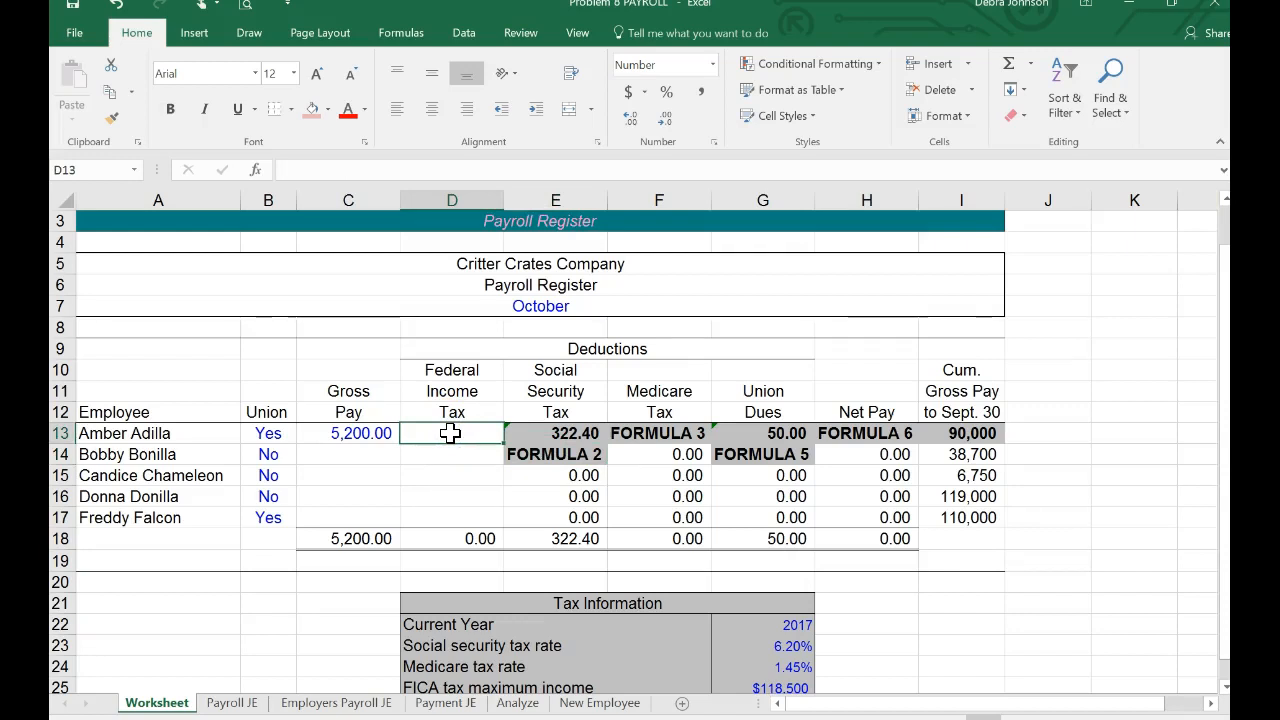
text(785)
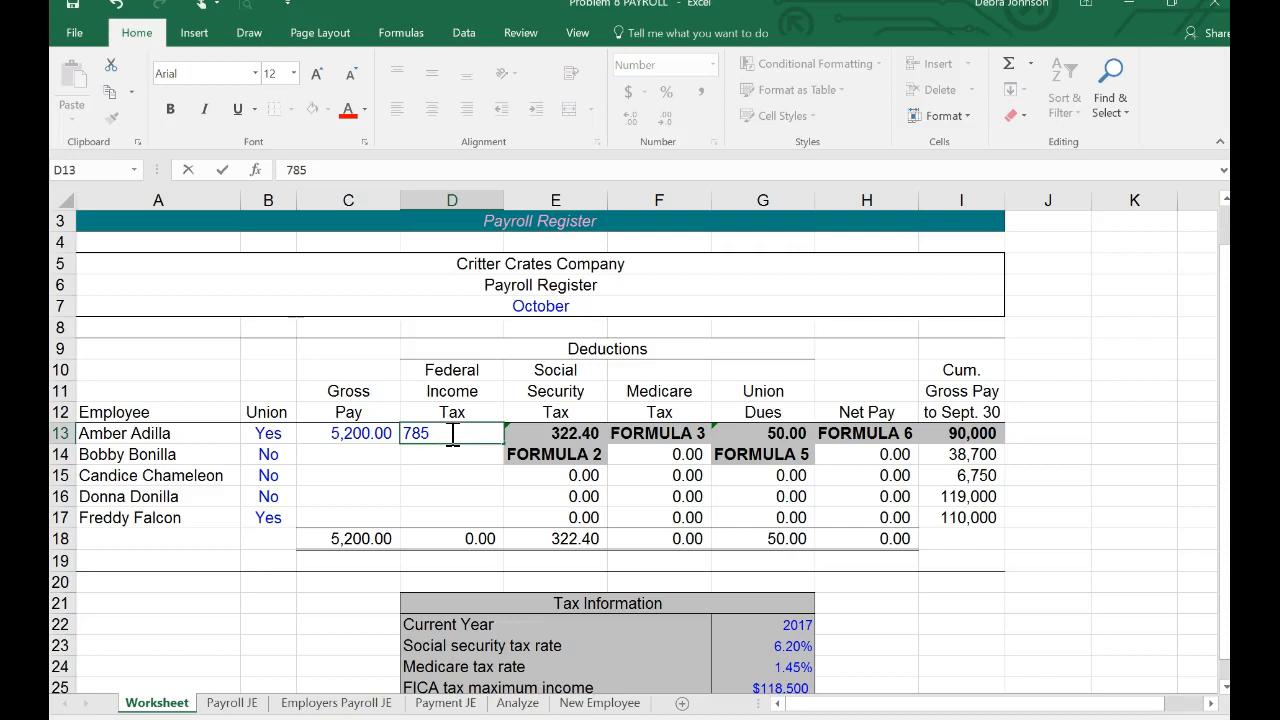
key(Return)
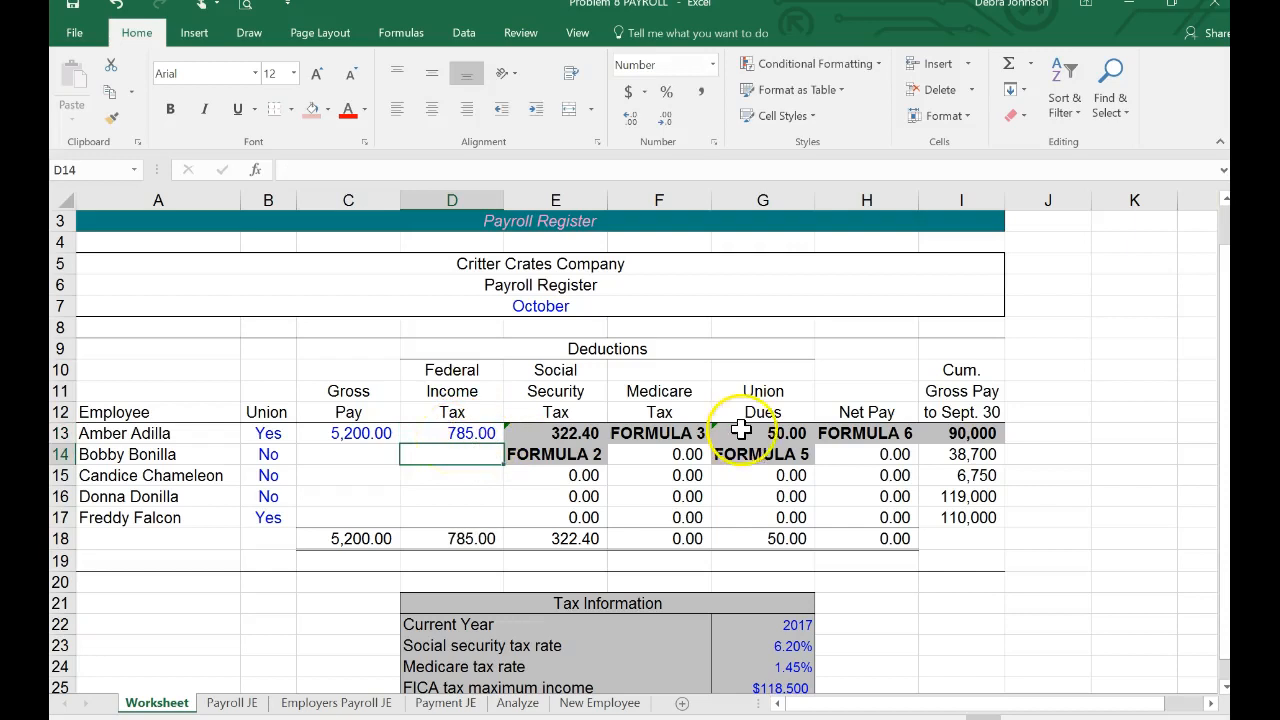
Step: Write a Medicare tax formula in F13 that rounds gross pay C13 times the absolute Medicare rate $G$24 to 2 decimals
click(654, 434)
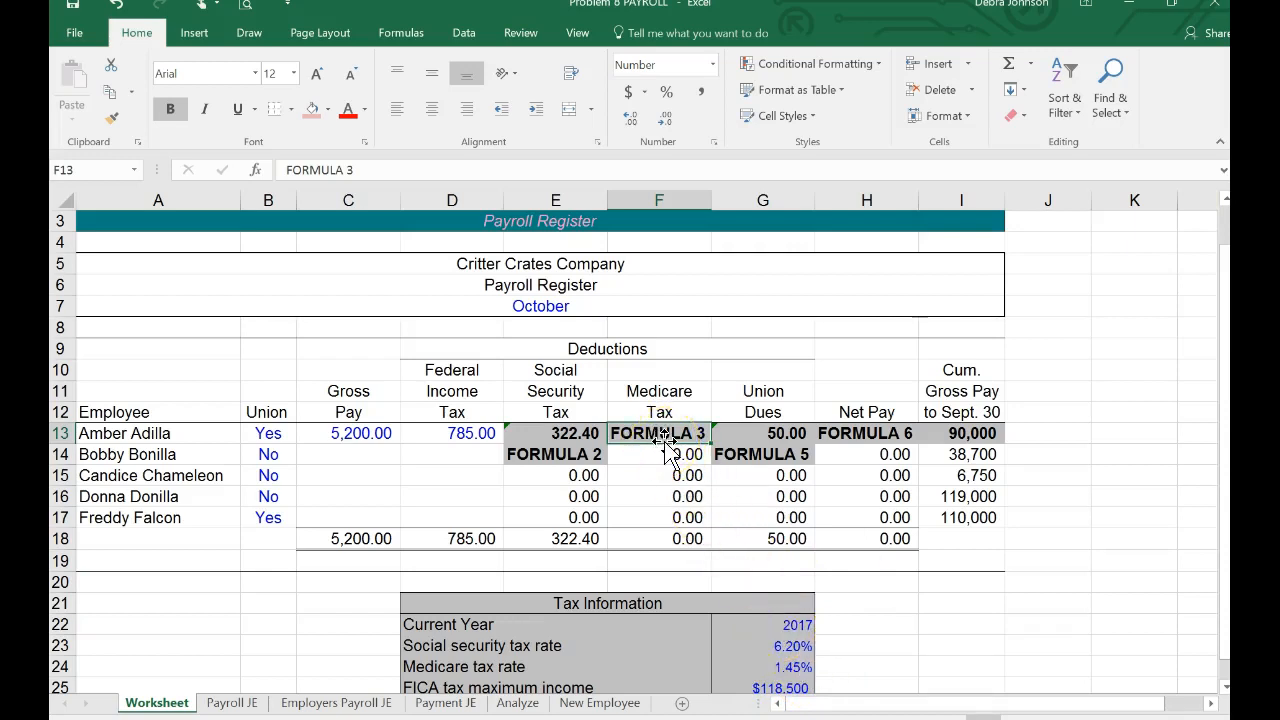
text(=rou)
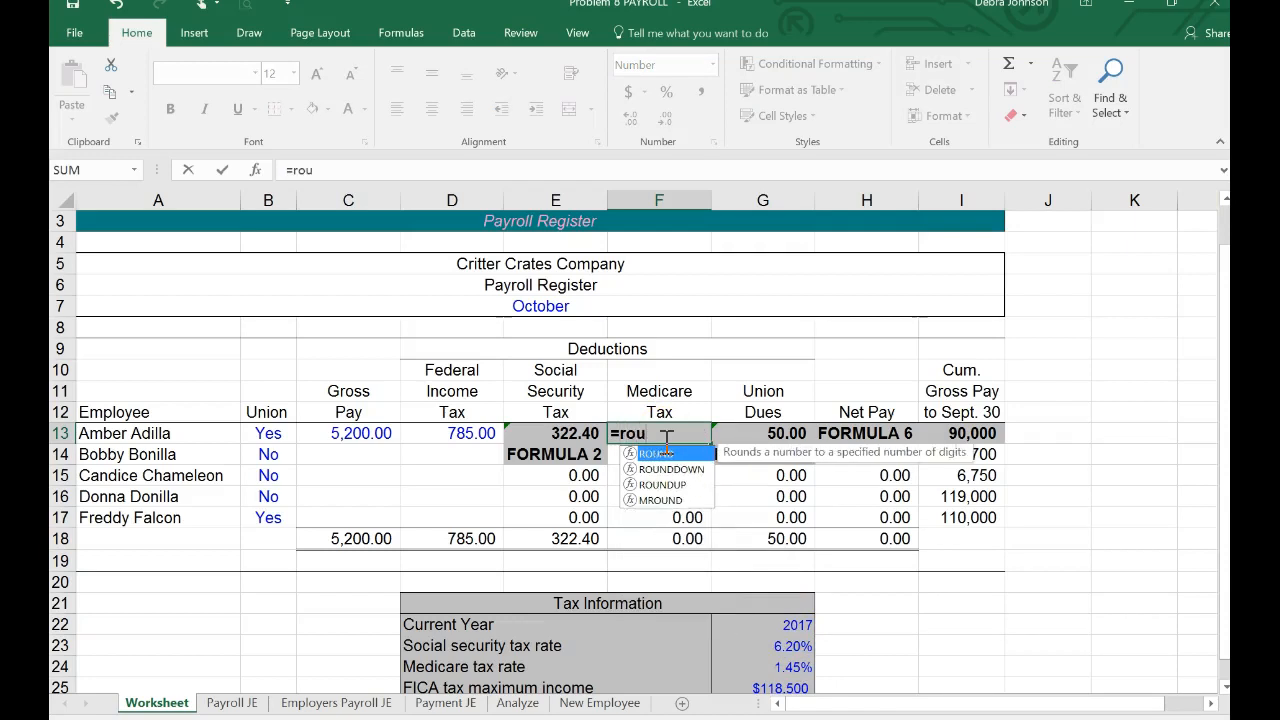
text(nd()
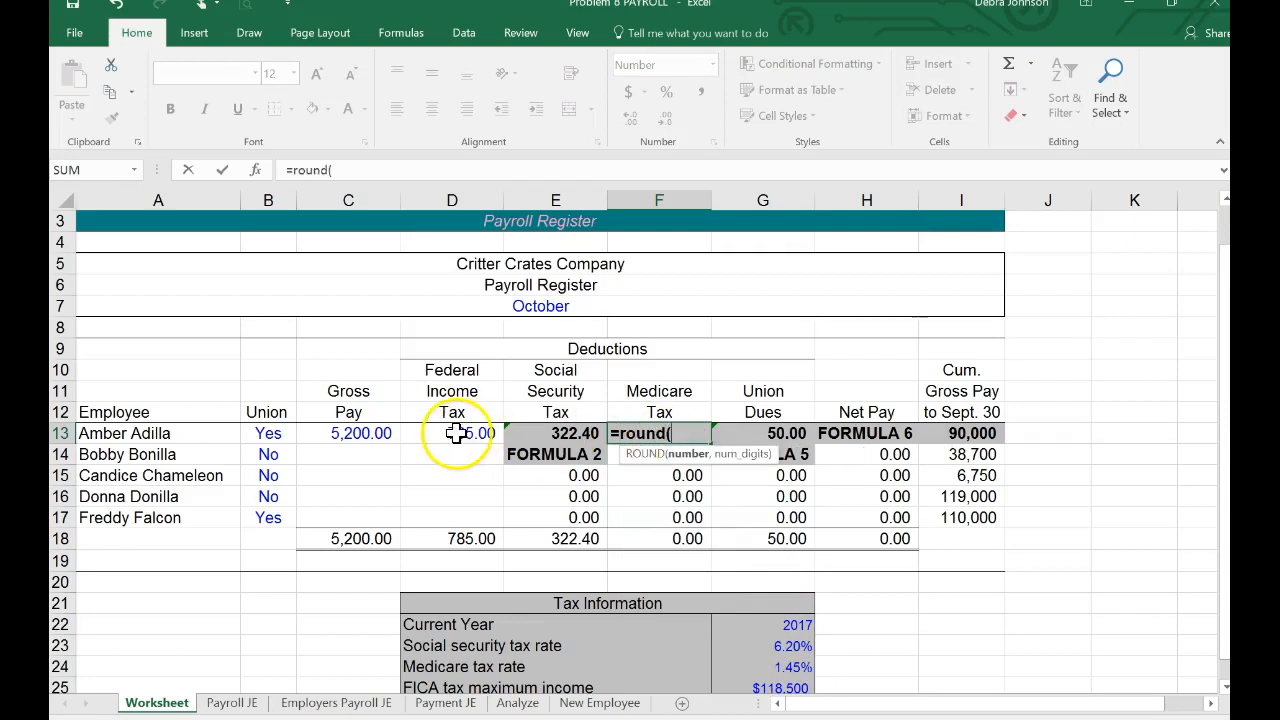
click(368, 434)
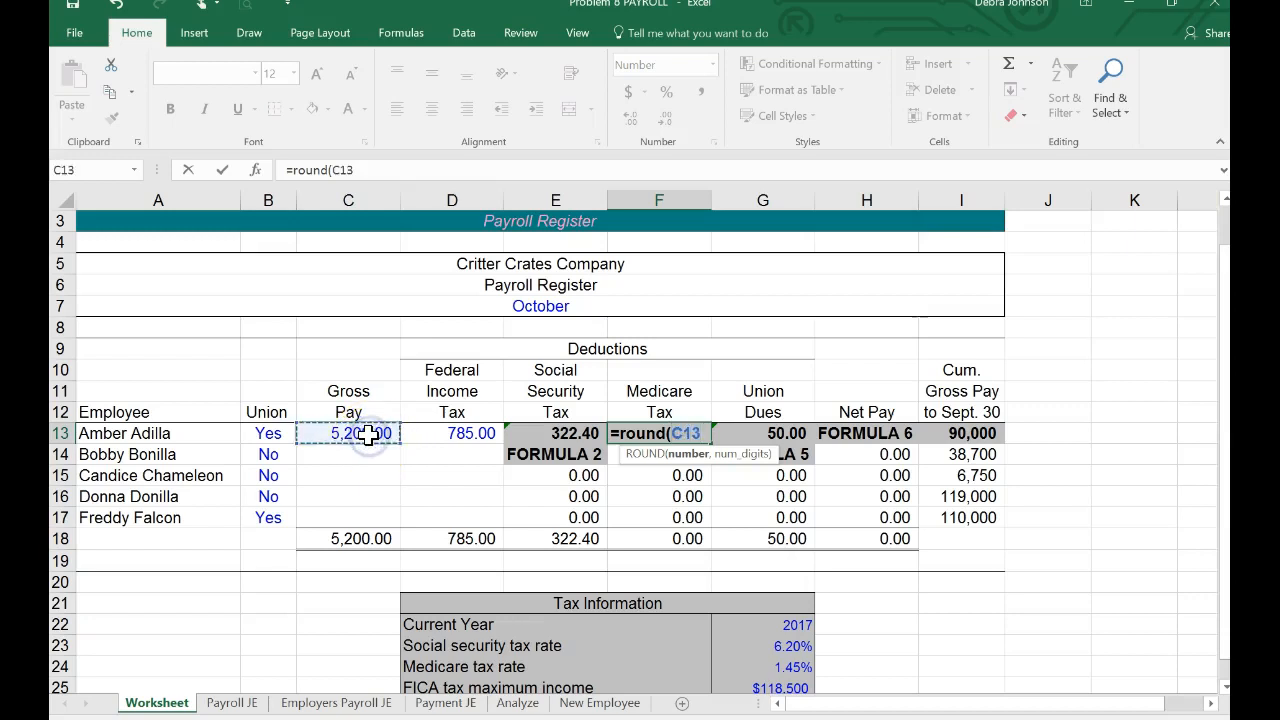
text(*)
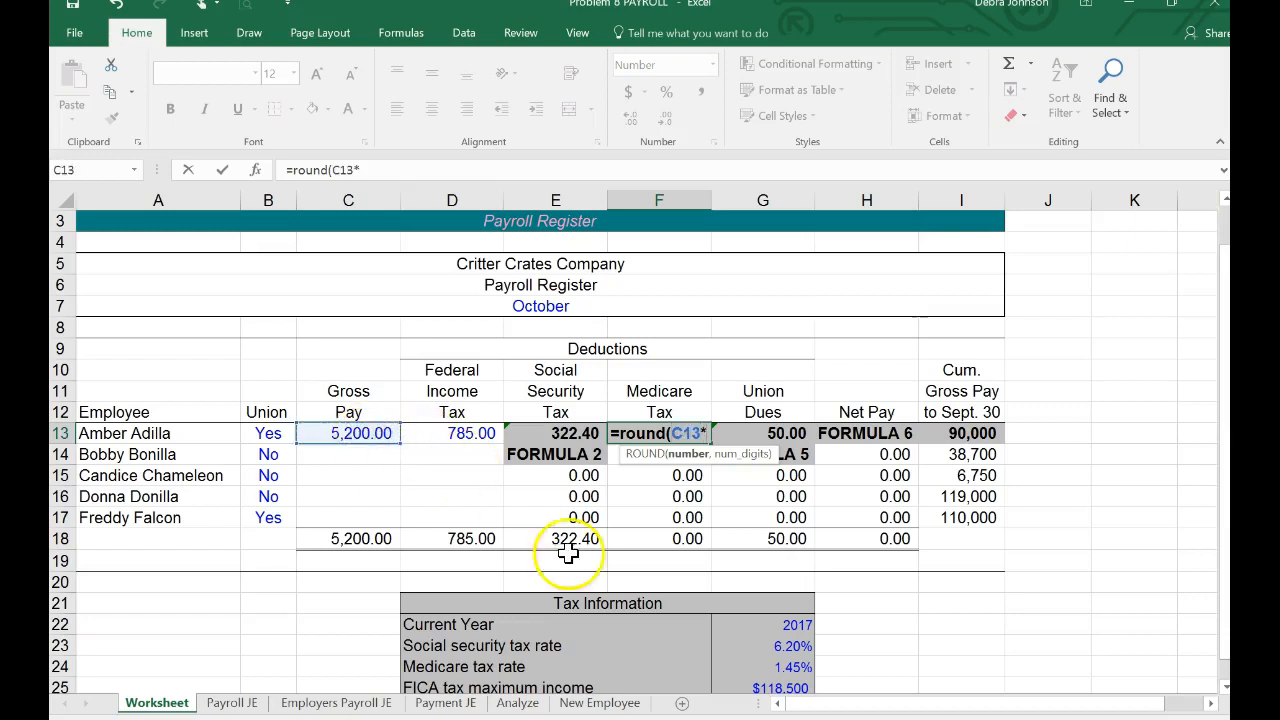
click(771, 670)
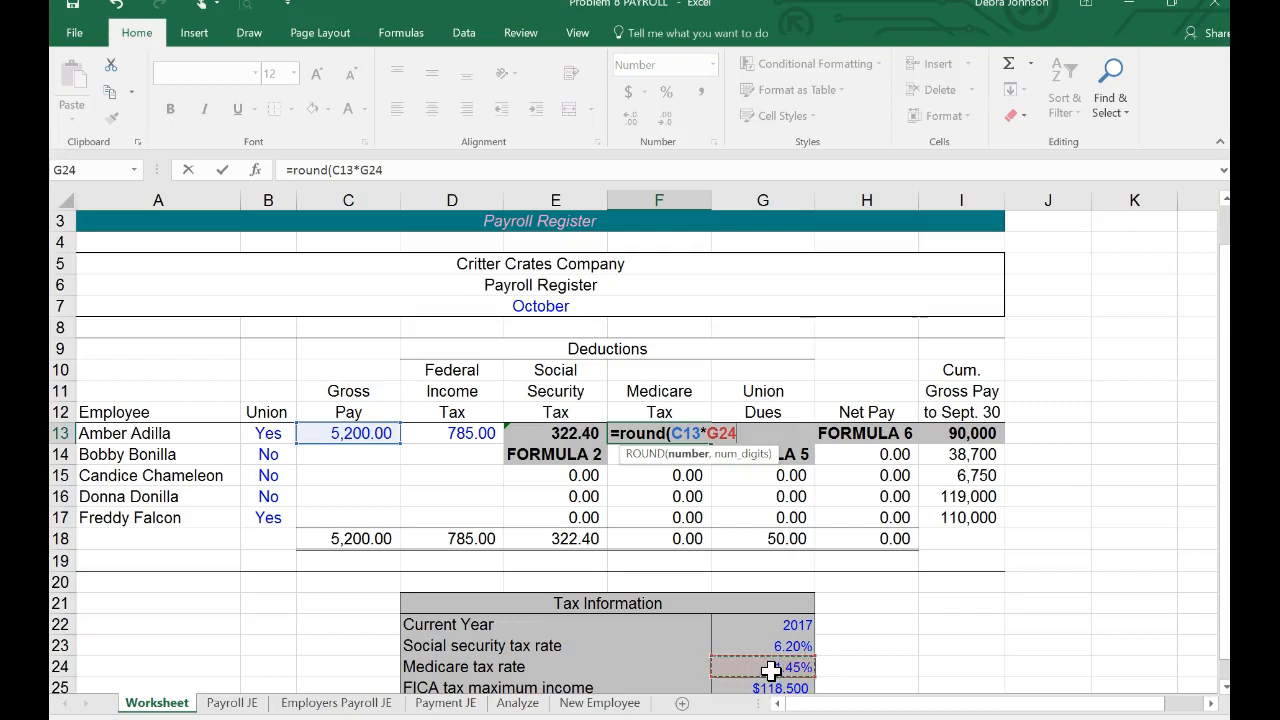
key(F4)
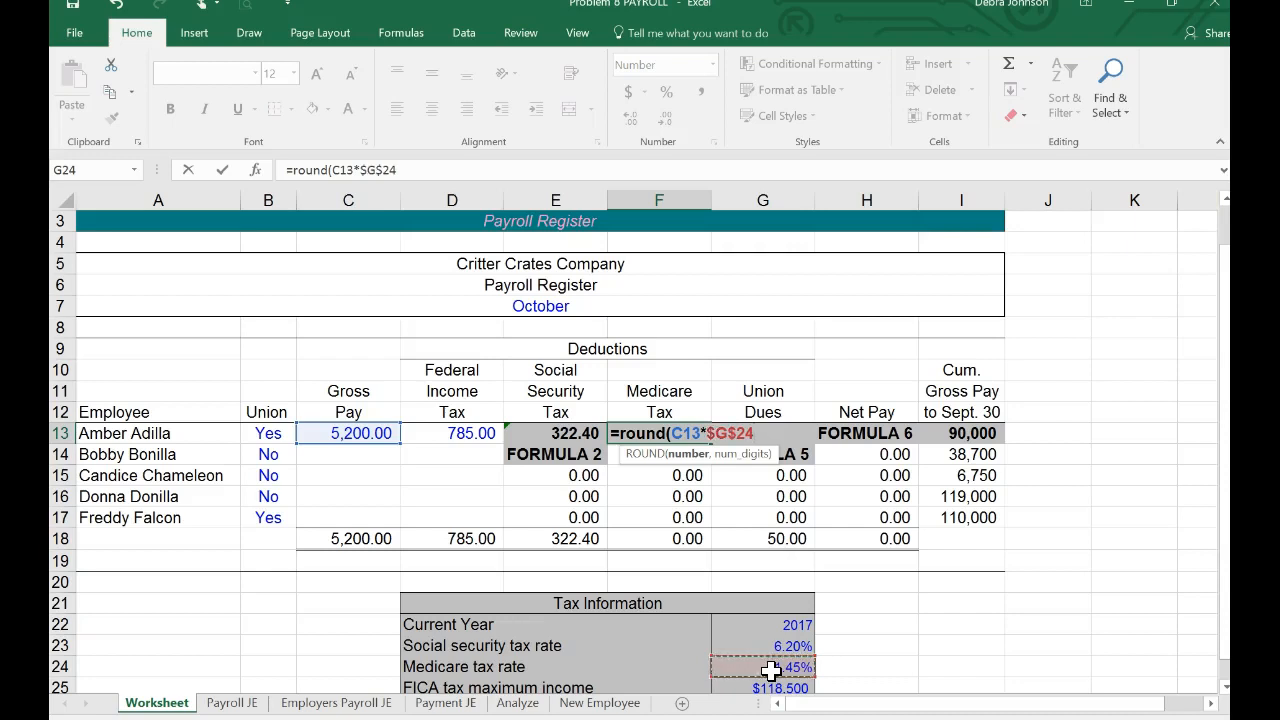
click(414, 170)
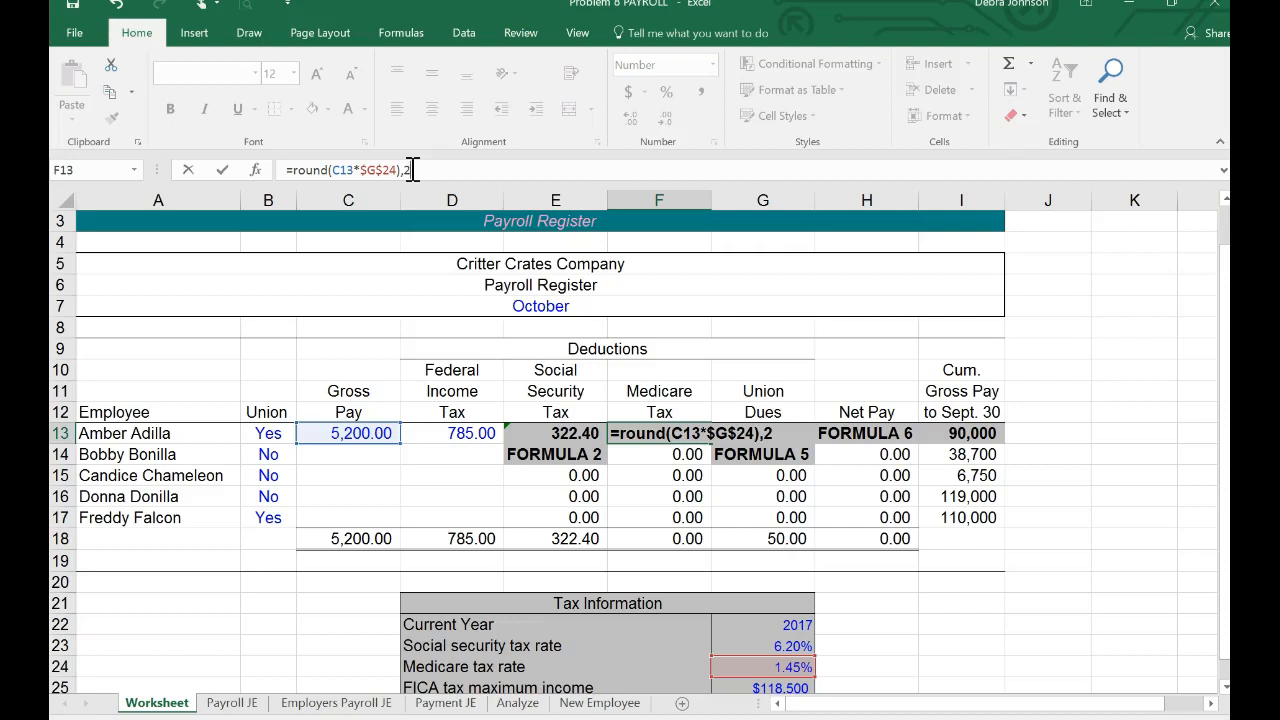
Step: Insert the missing opening parenthesis before C13 and enter the F13 formula as =ROUND((C13*$G$24),2)
click(332, 170)
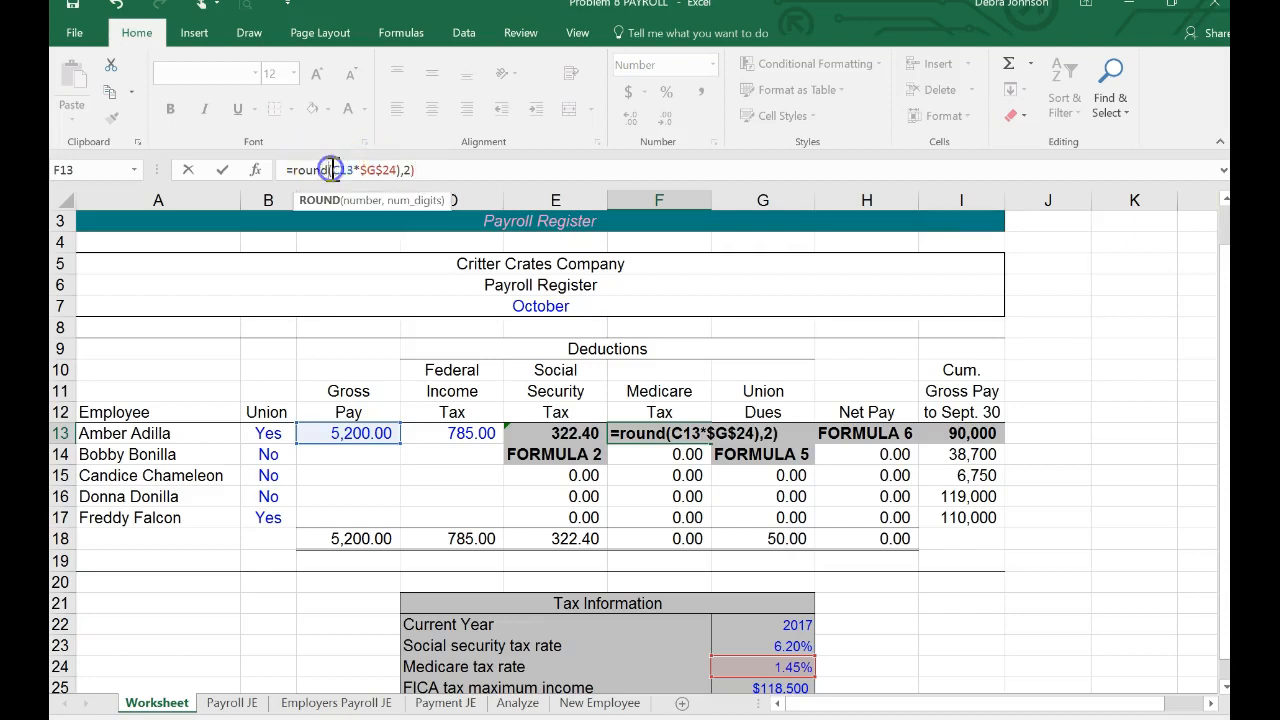
text(()
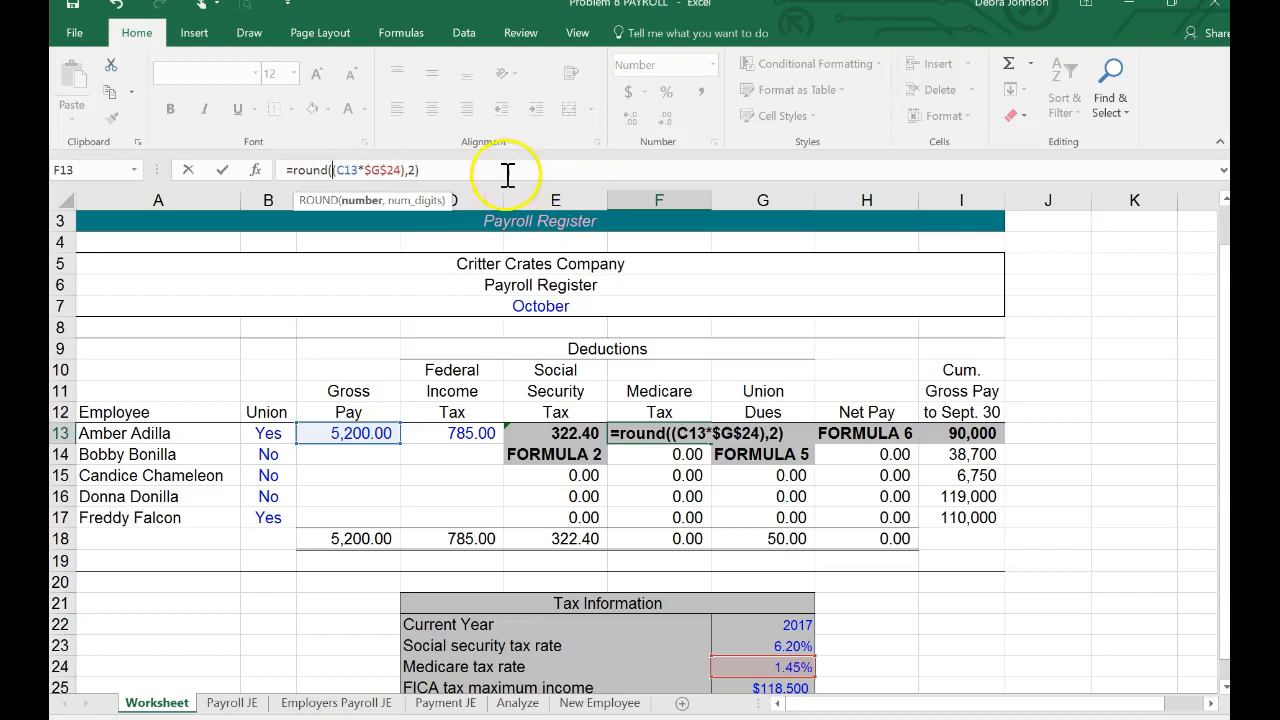
click(452, 172)
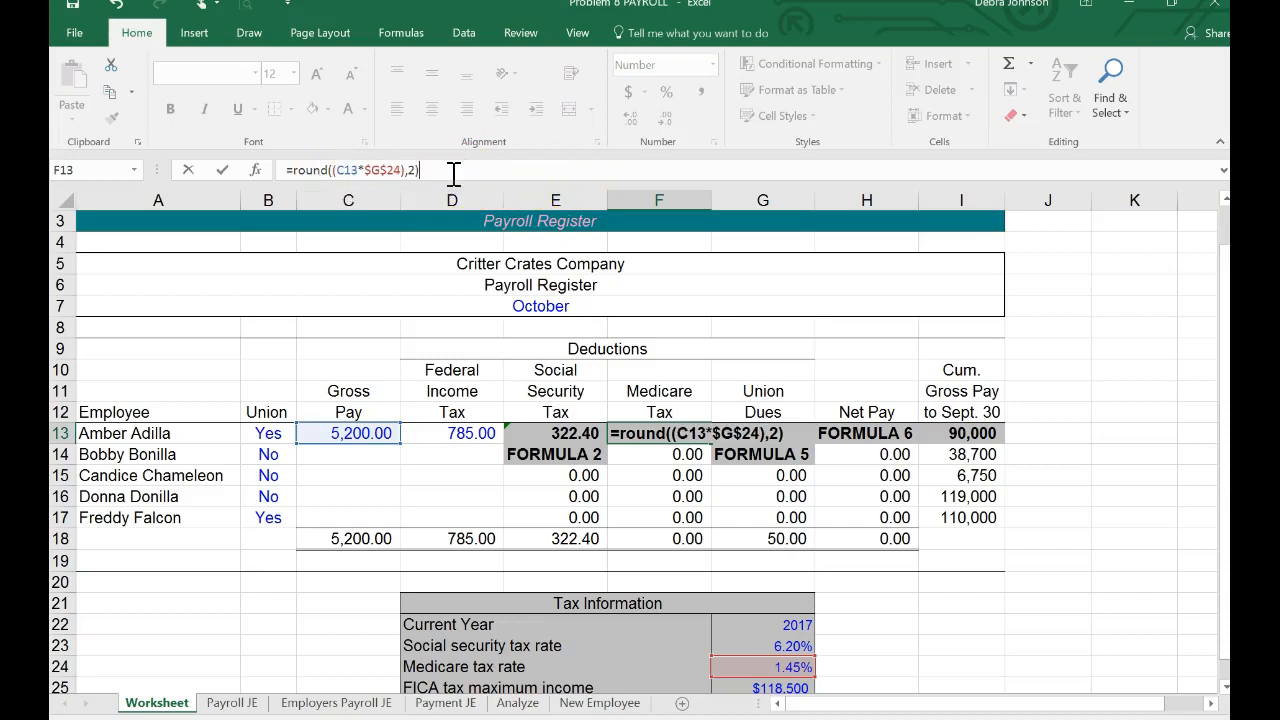
key(Return)
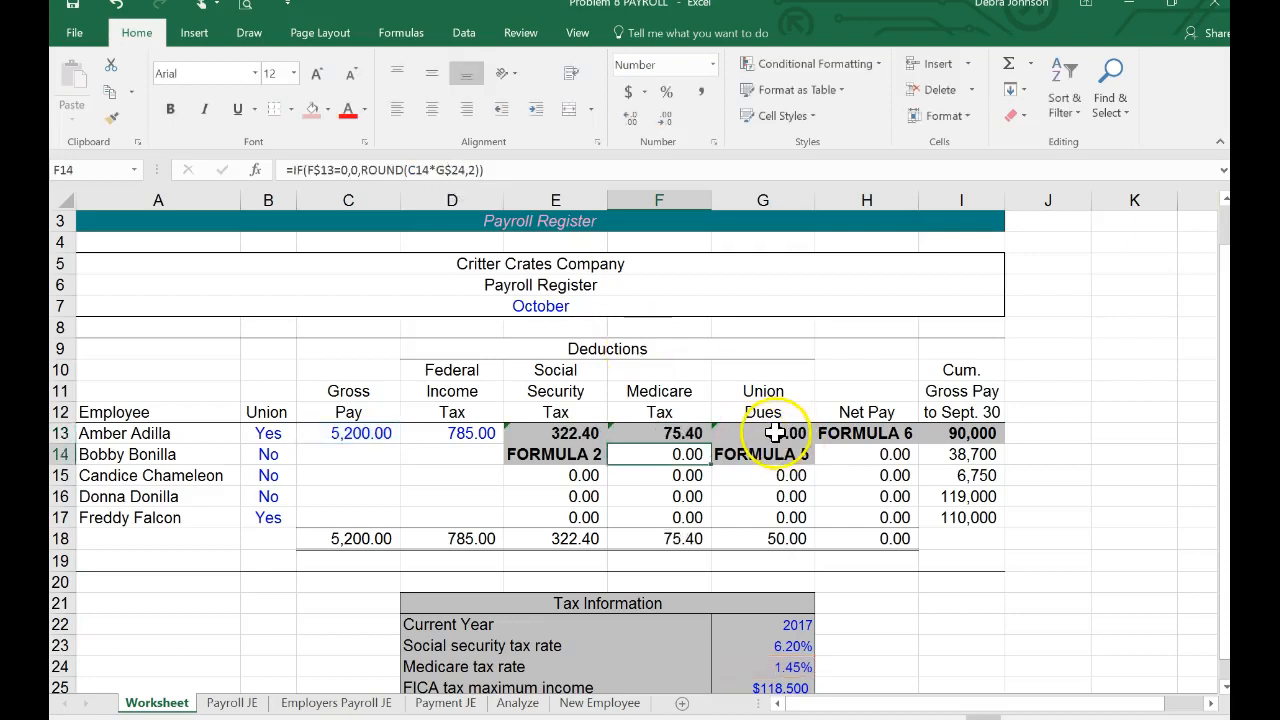
Step: Start the net pay formula in H13 as gross pay C13 minus a SUM function
click(862, 433)
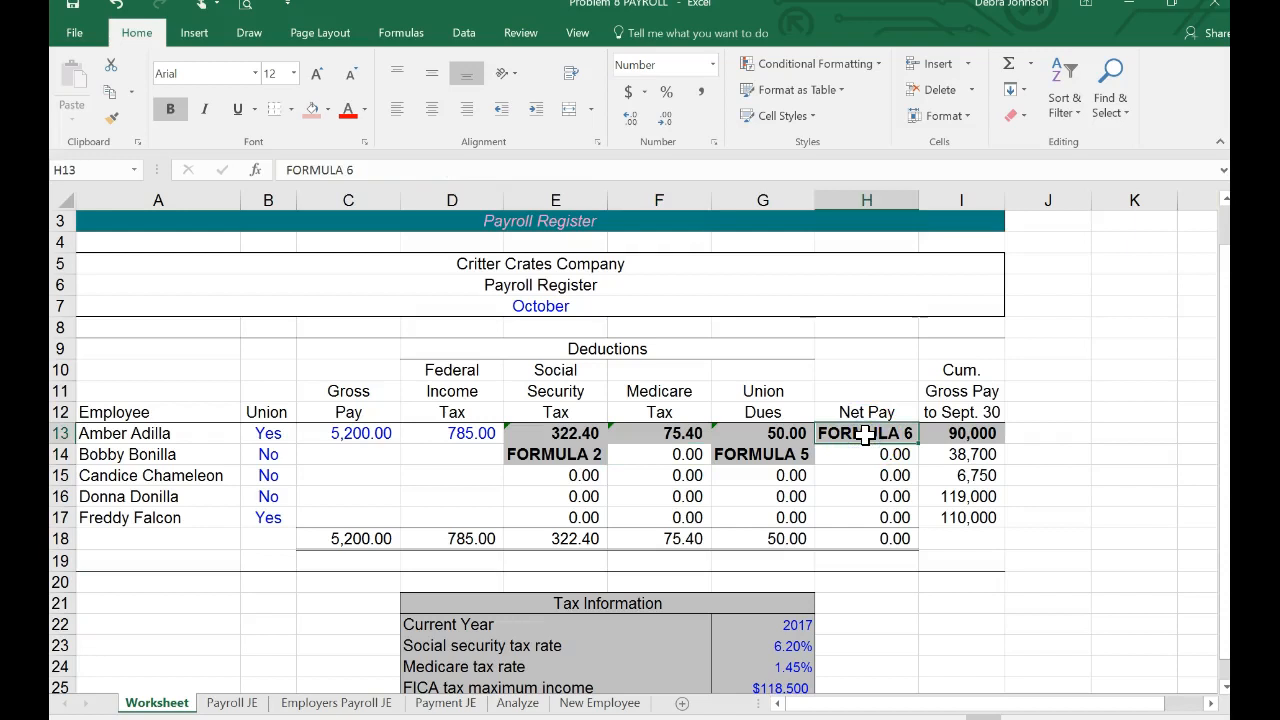
text(=)
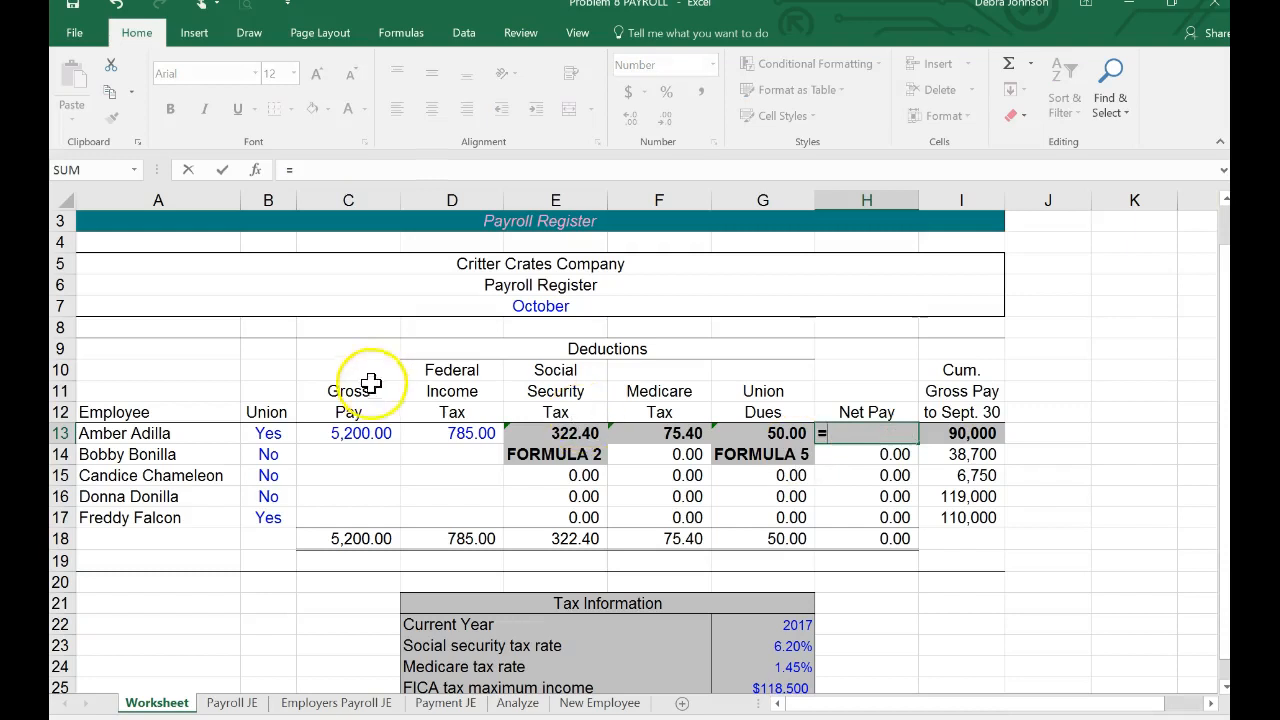
click(353, 430)
text(-sum()
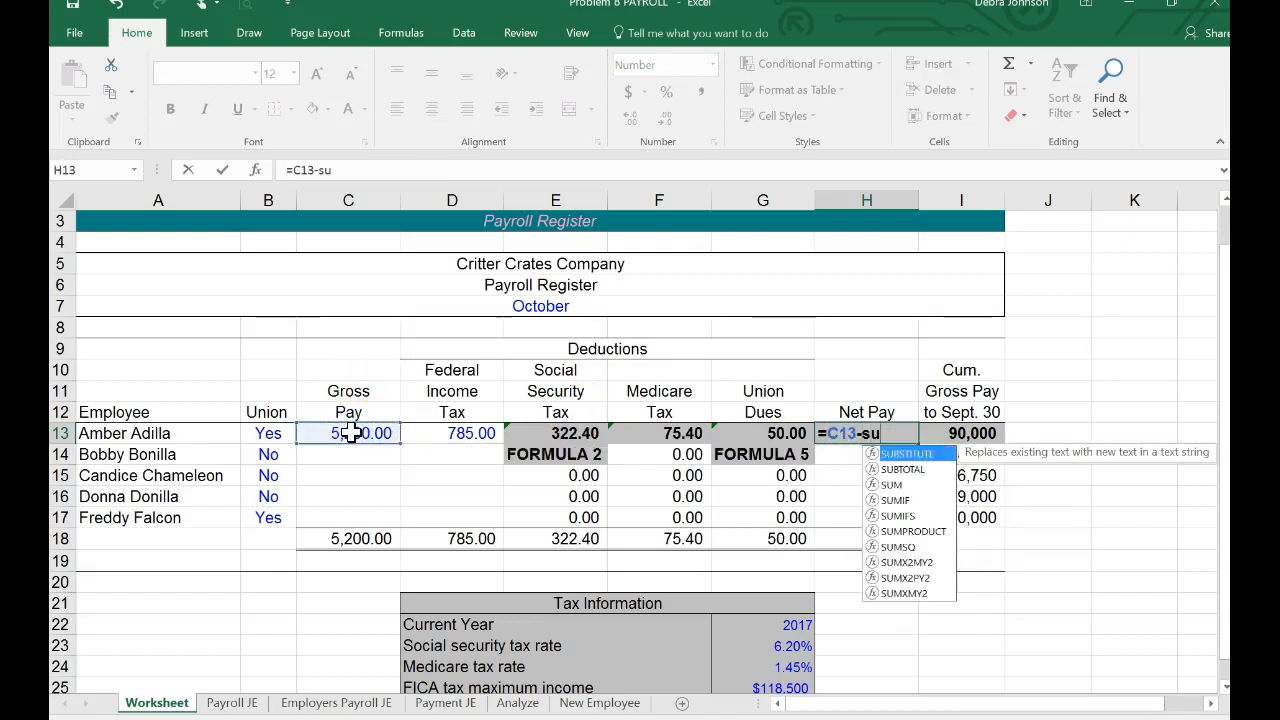
click(424, 433)
drag(425, 434, 766, 445)
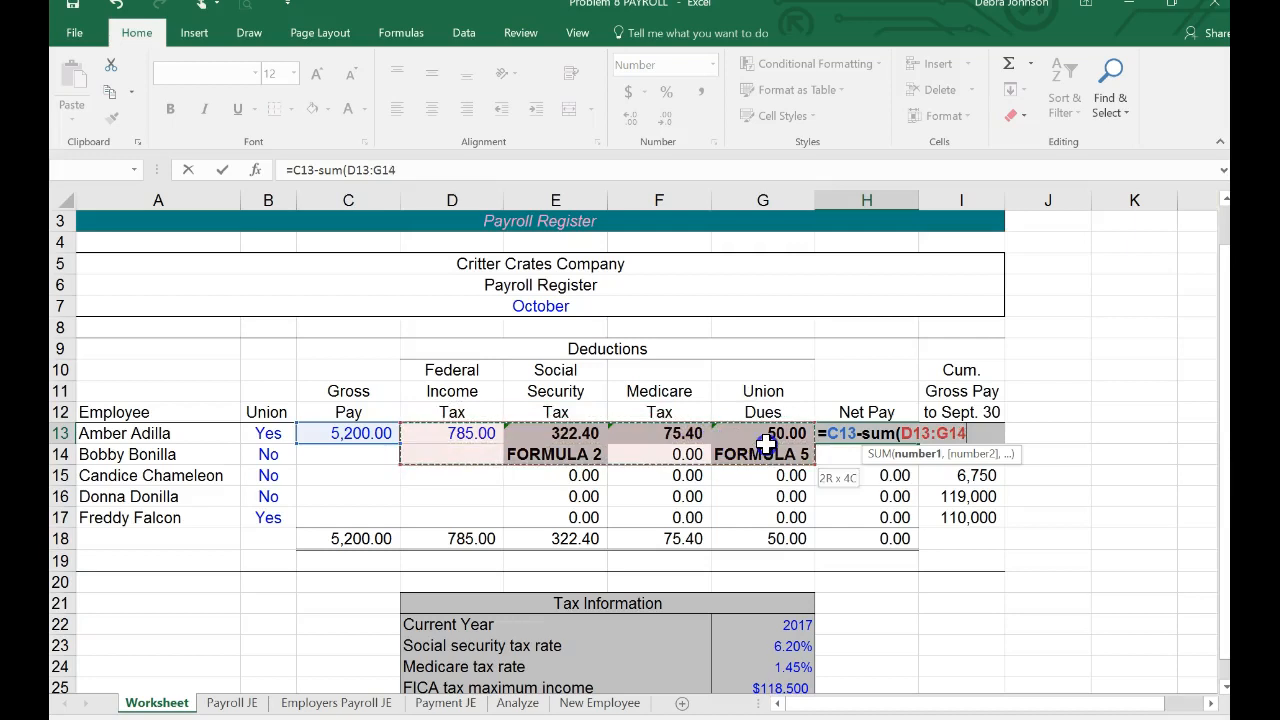
click(766, 446)
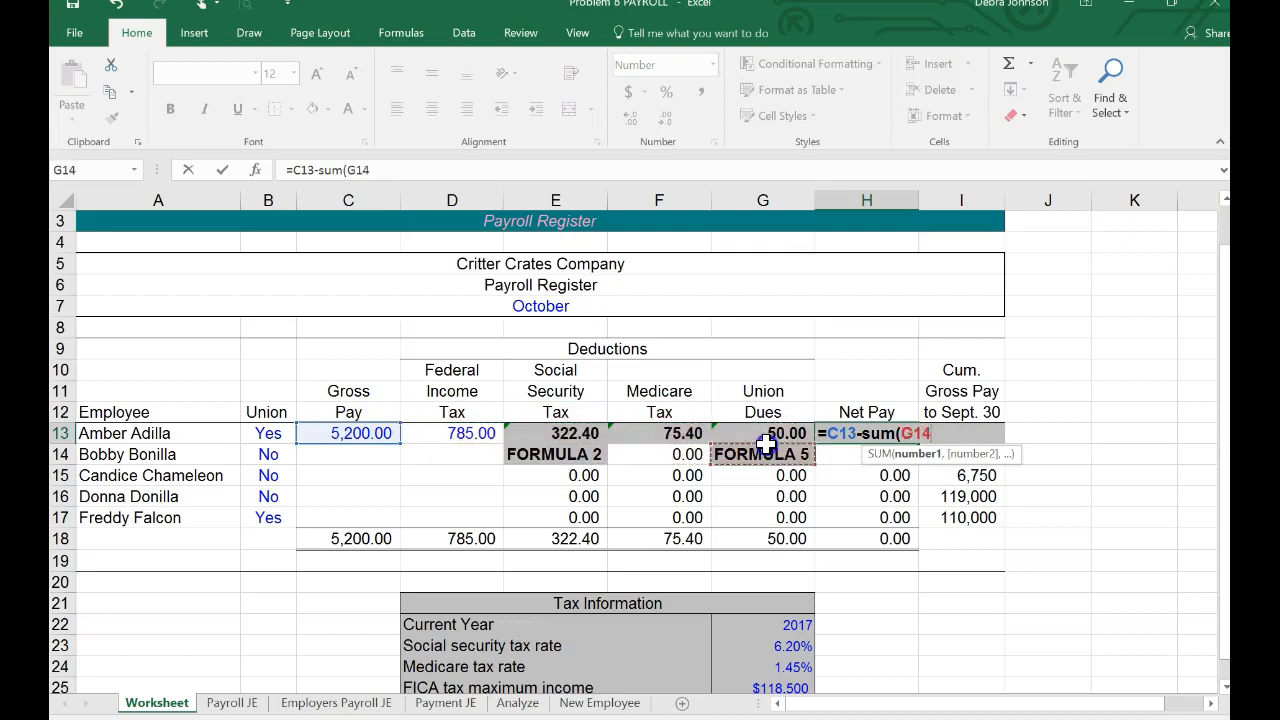
click(703, 428)
key(BackSpace)
key(BackSpace)
key(BackSpace)
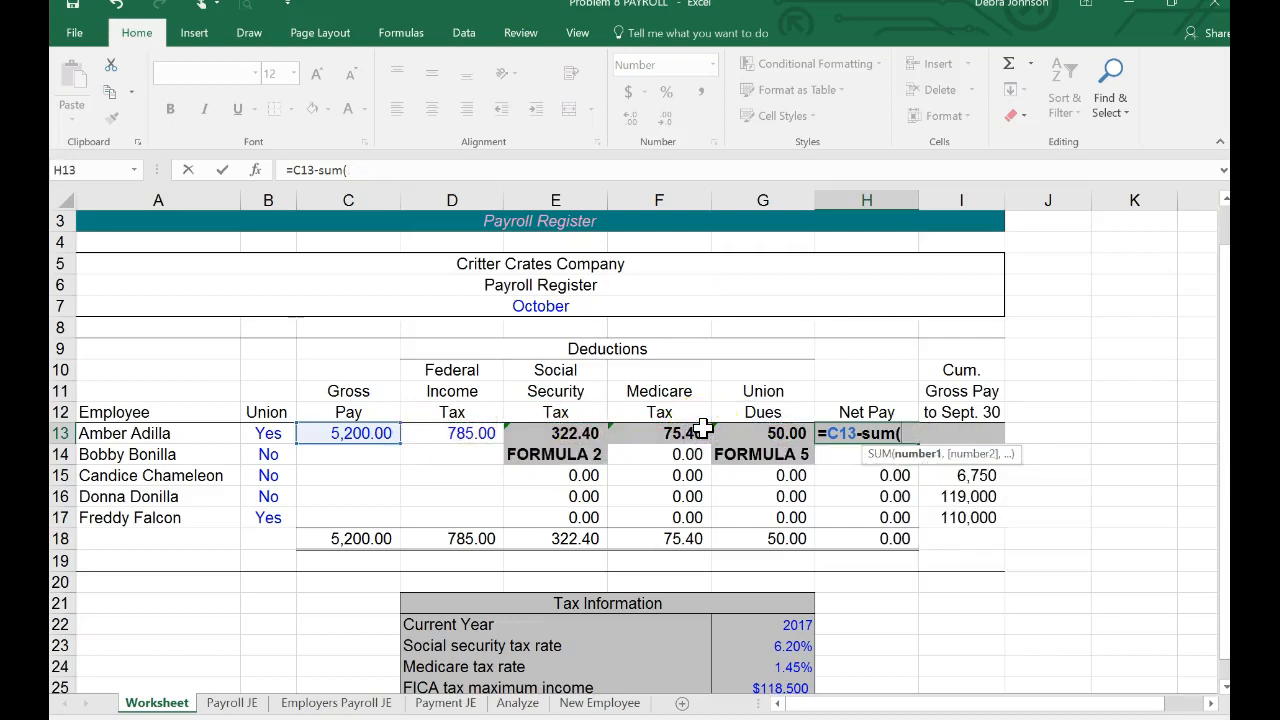
Step: Use the deductions D13:G13 as the SUM range and enter the H13 formula as =C13-SUM(D13:G13)
click(472, 435)
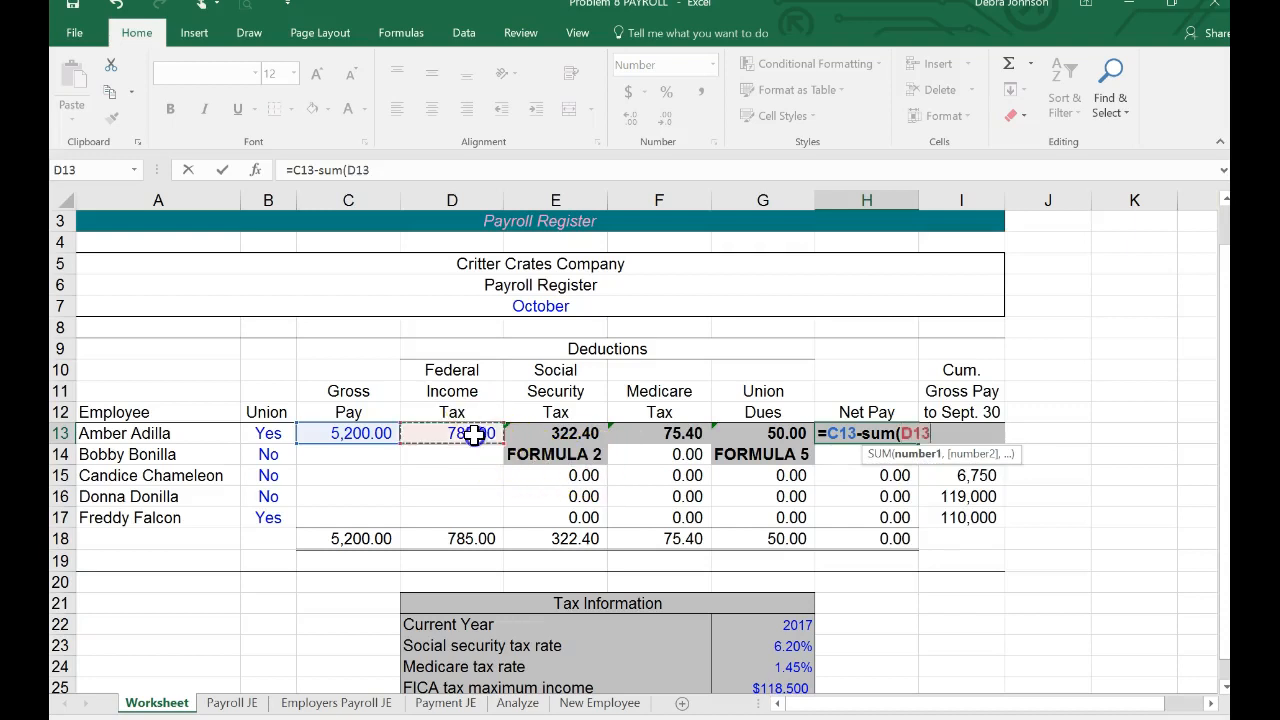
drag(472, 437, 737, 441)
text())
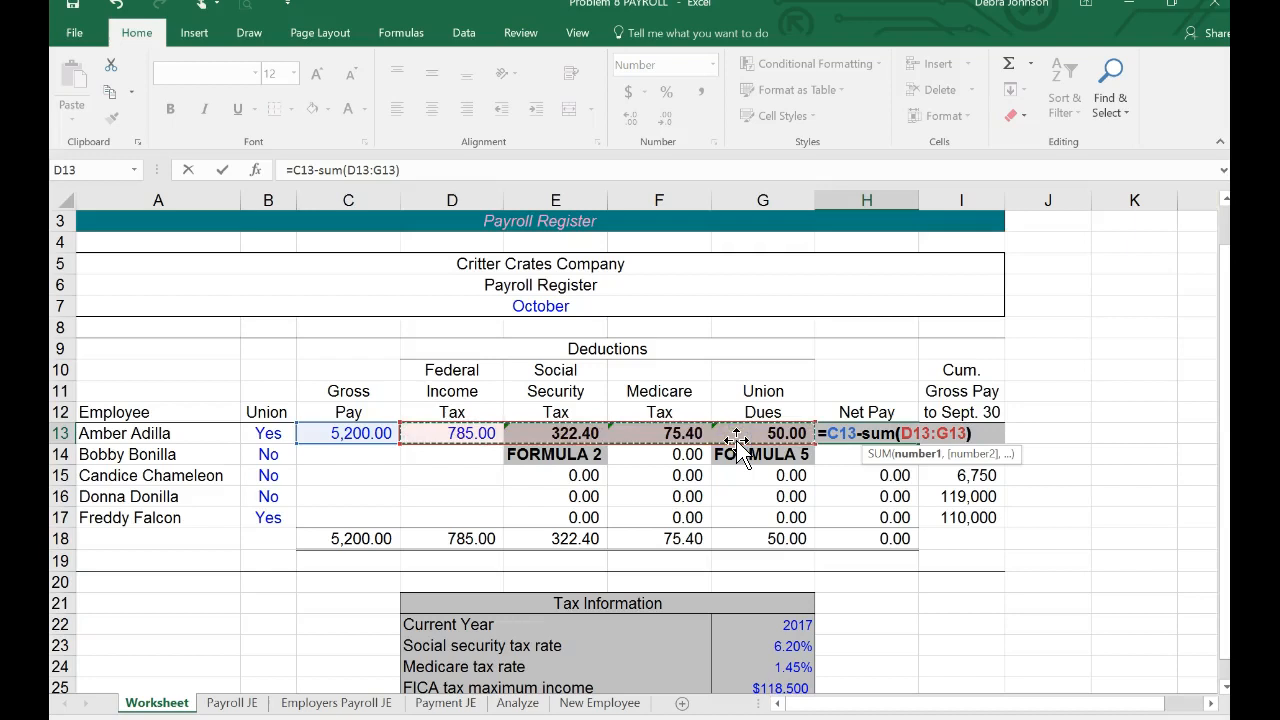
key(Return)
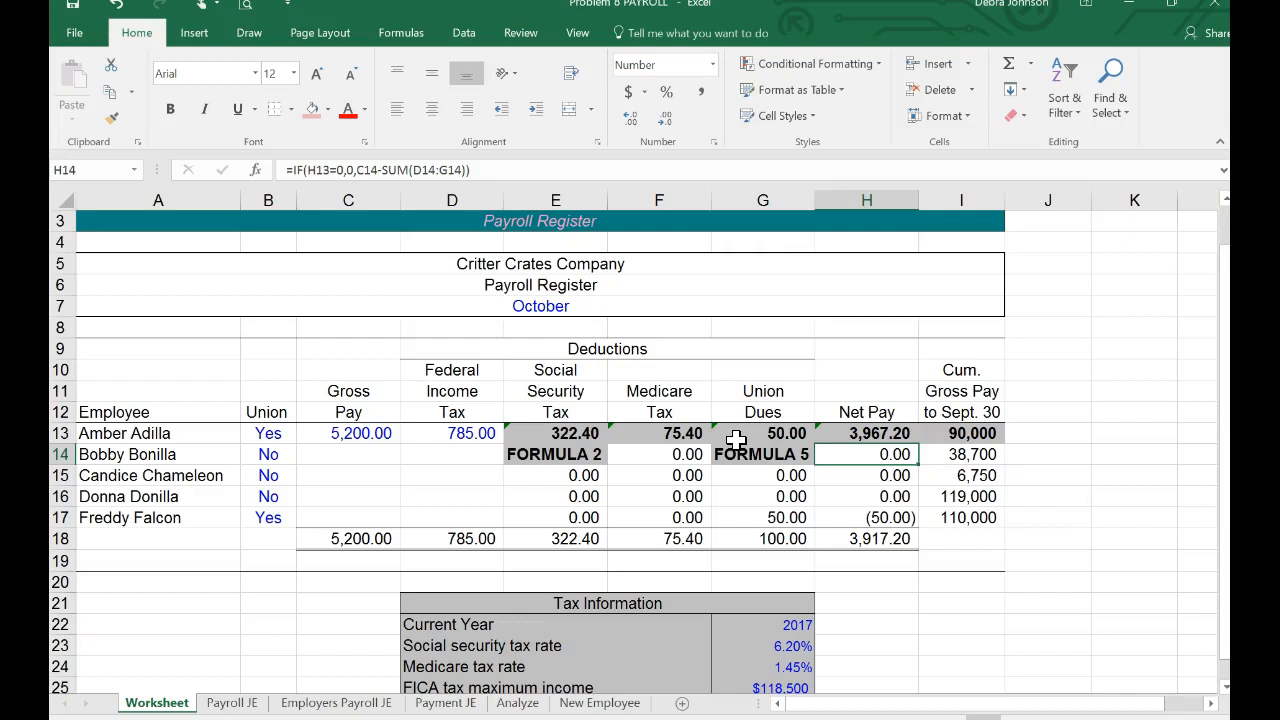
Step: Copy the Social Security tax formula from E13 down to E14 and check the copied formula's references
click(558, 434)
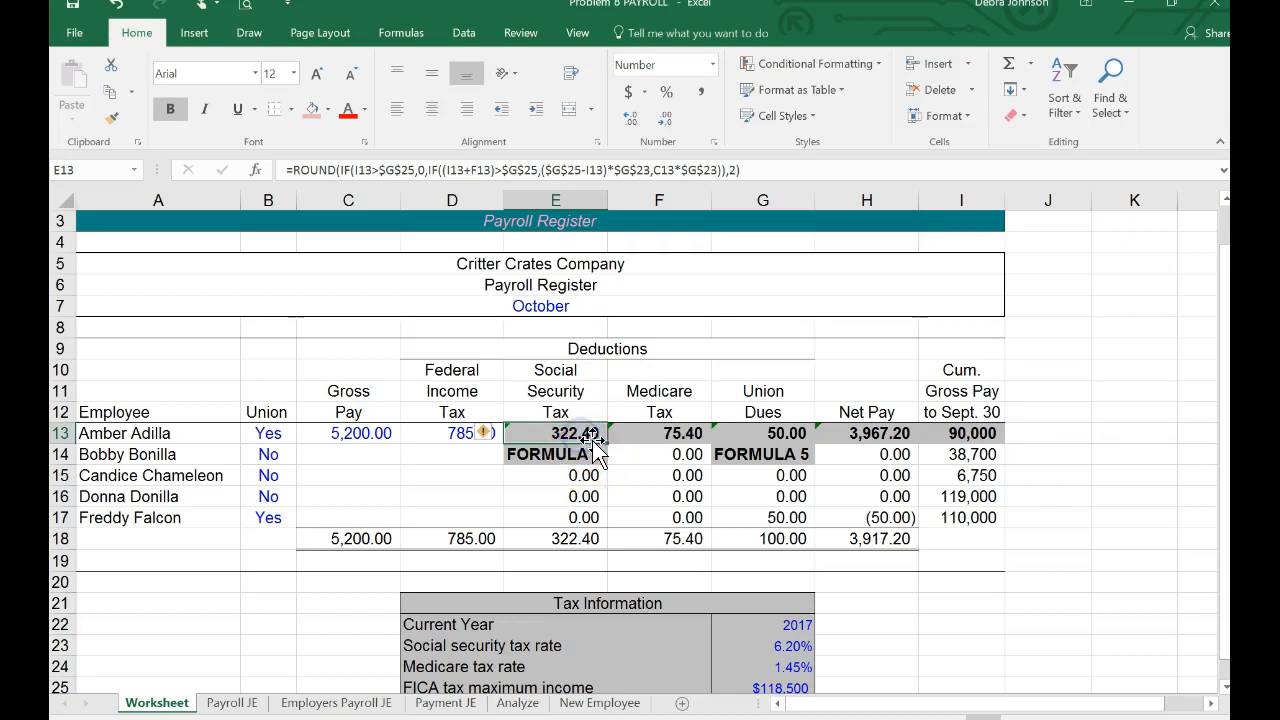
drag(607, 443, 605, 464)
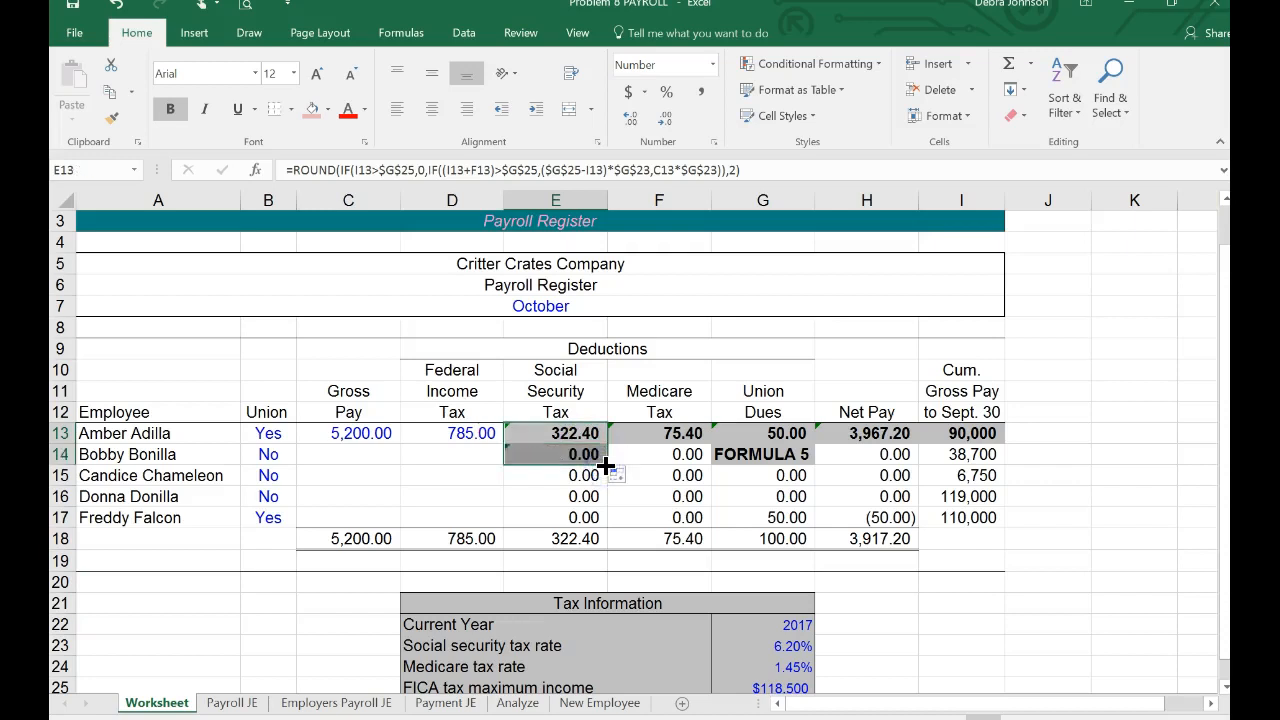
click(575, 456)
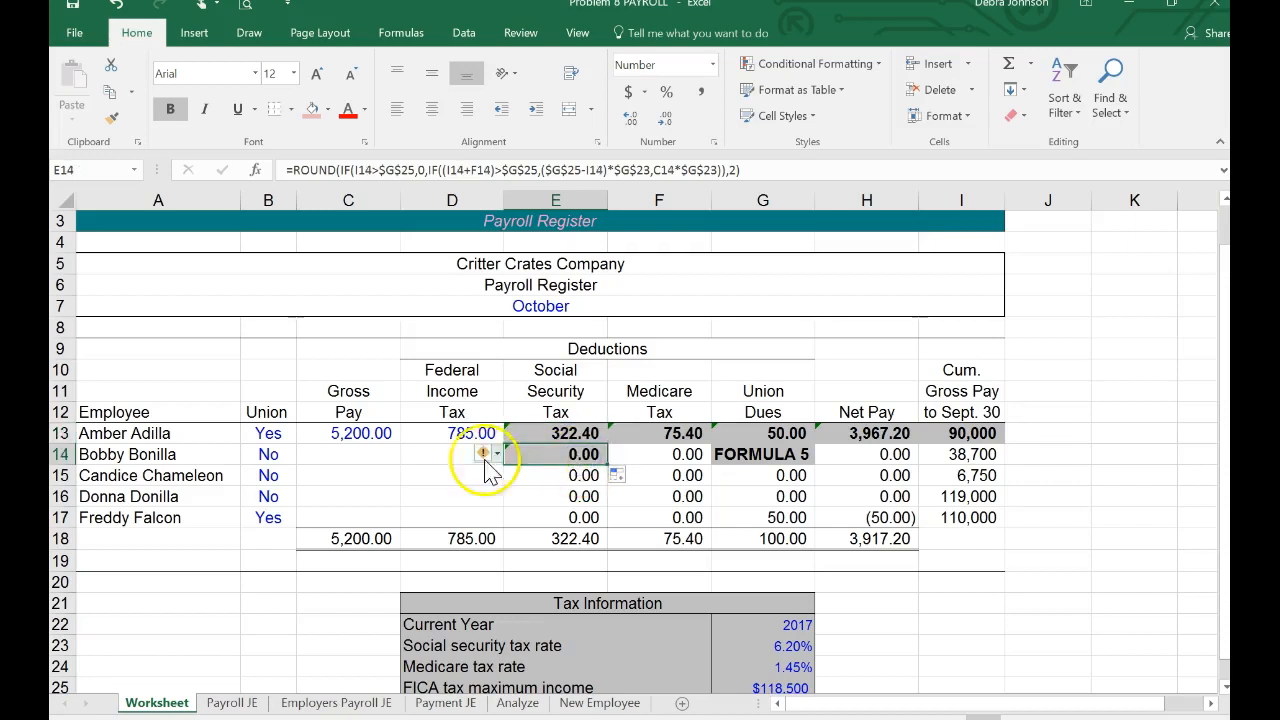
Step: Enter 4300 as the second employee's gross pay in C14
click(373, 455)
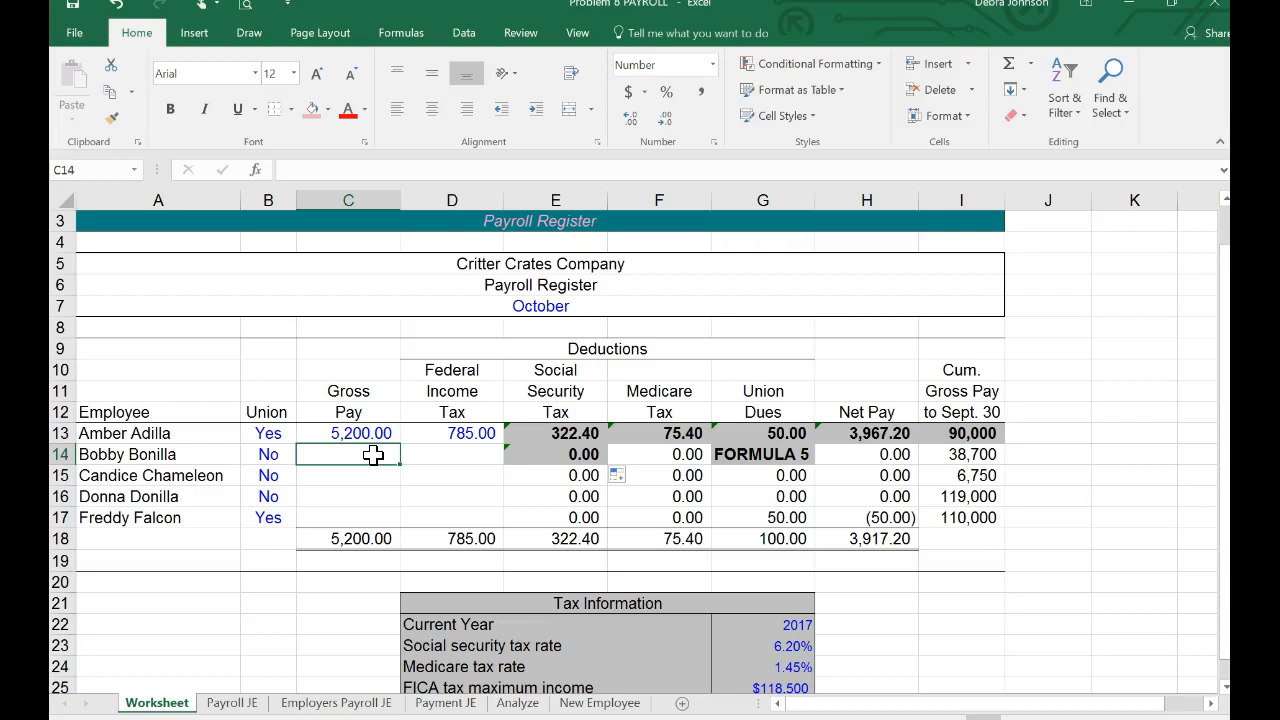
text(4300)
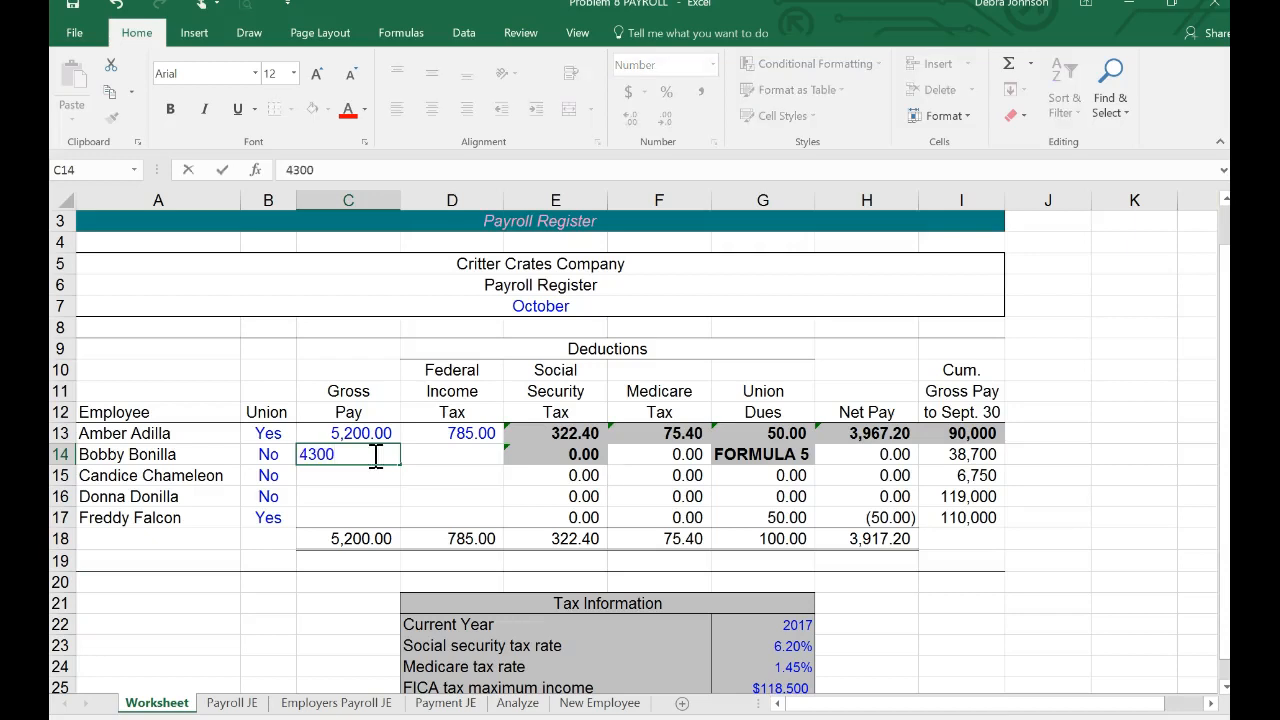
key(Return)
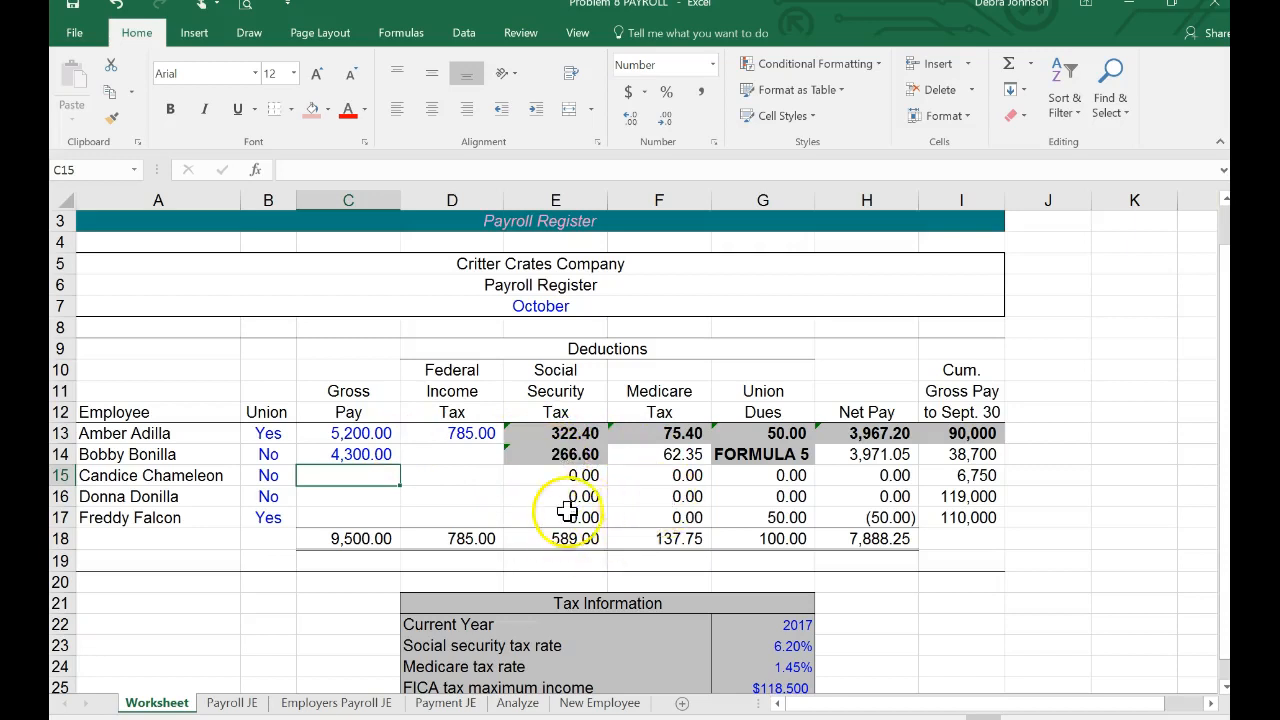
Step: Copy the union dues formula from G13 down to G14 for the second employee
click(770, 432)
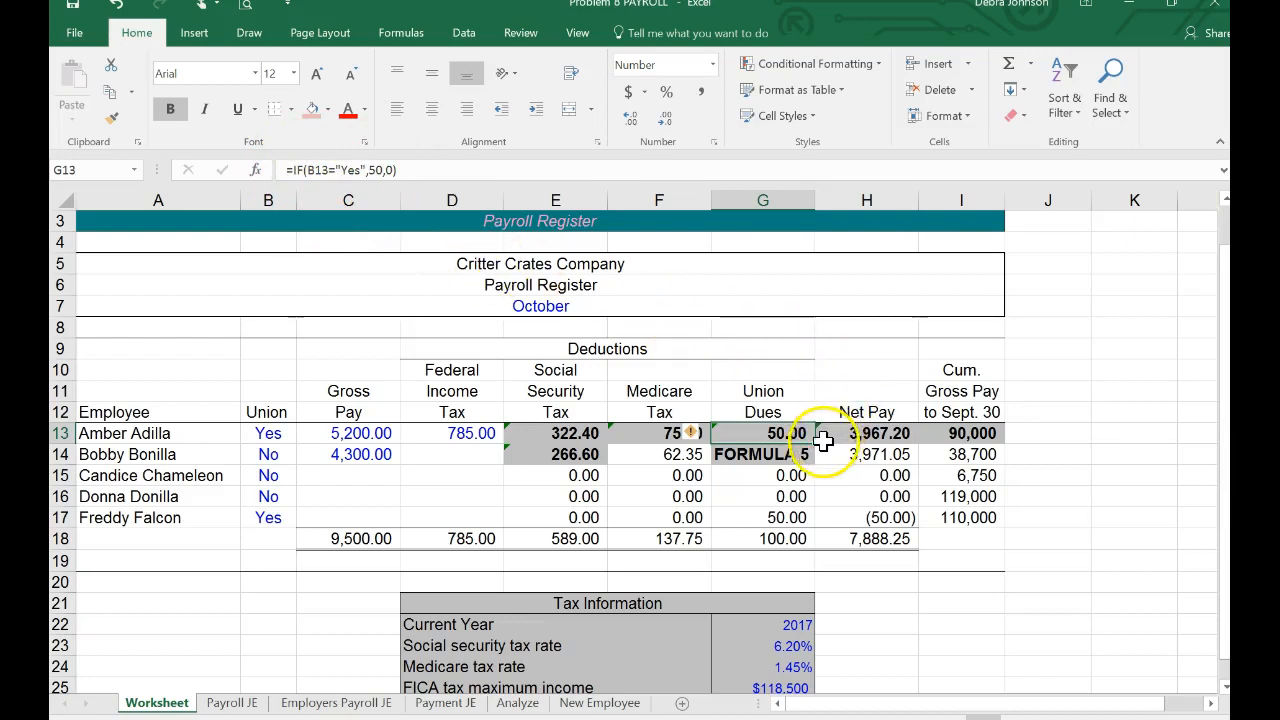
drag(820, 444, 820, 465)
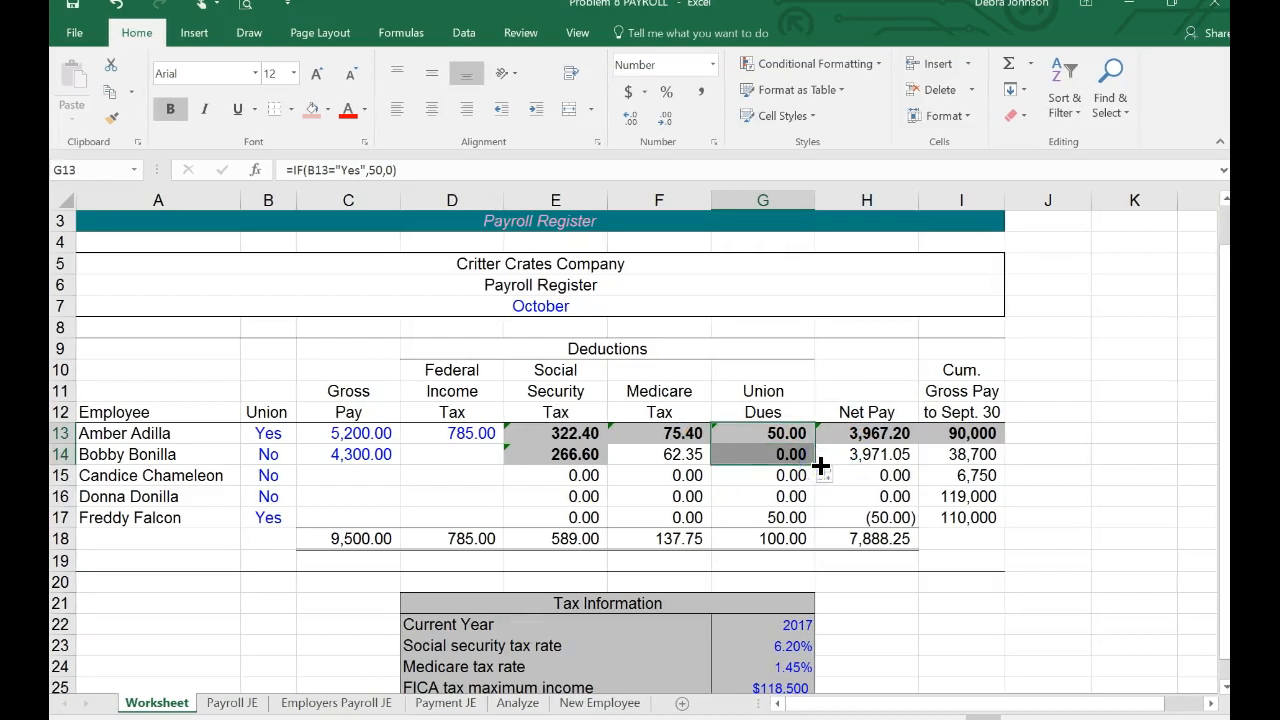
Step: Enter gross pay of 1250, 12000 and 10000 in C15:C17 and federal income tax of 731, 112.50, 1875 and 1560 in D14:D17
click(457, 454)
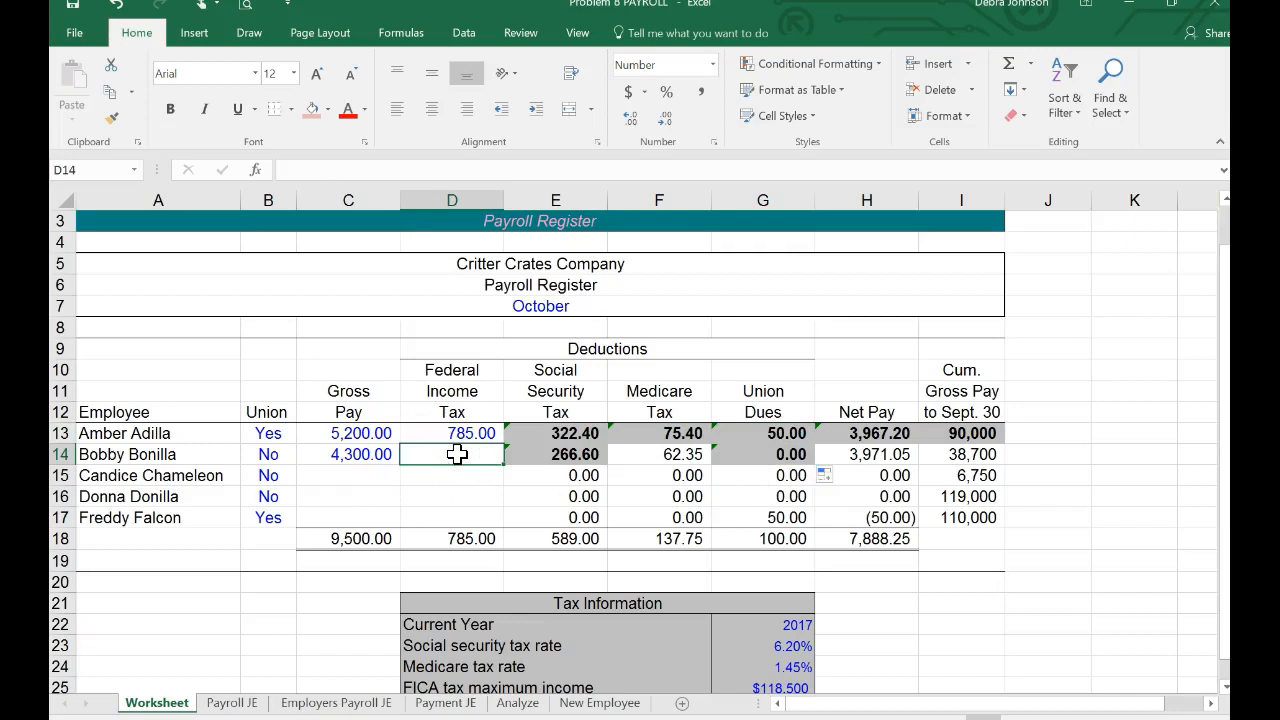
click(360, 474)
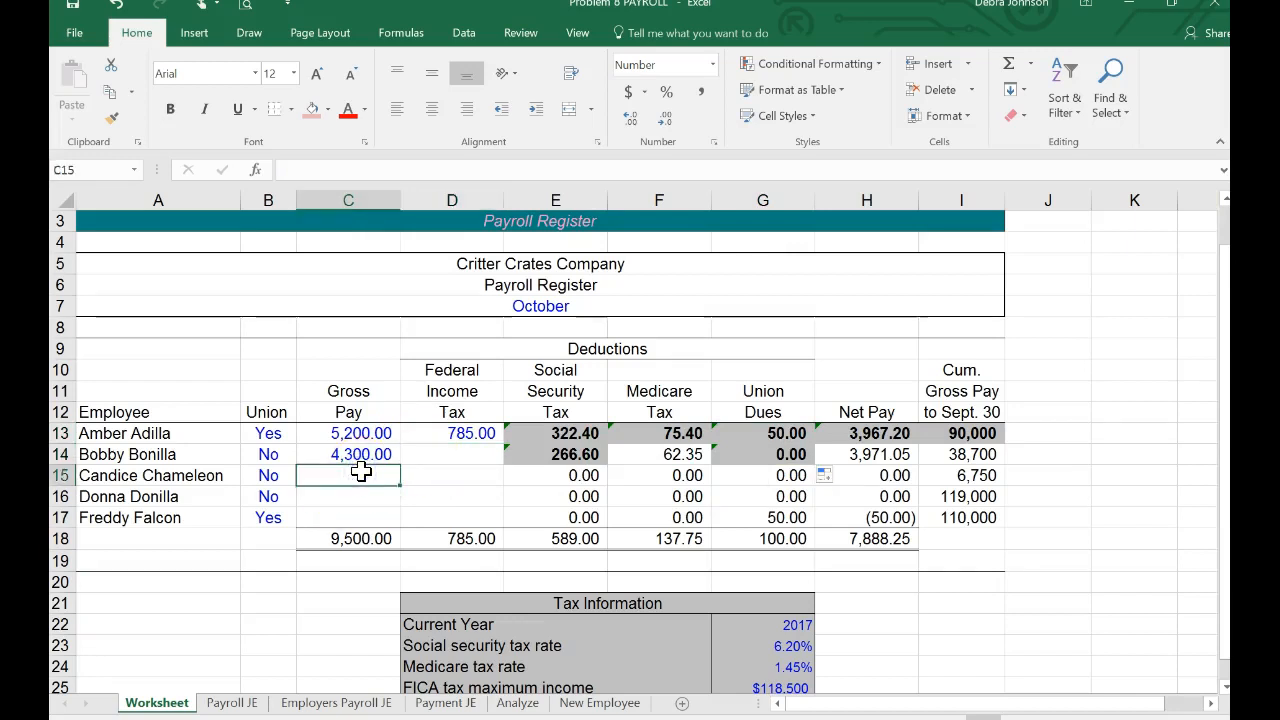
text(1250)
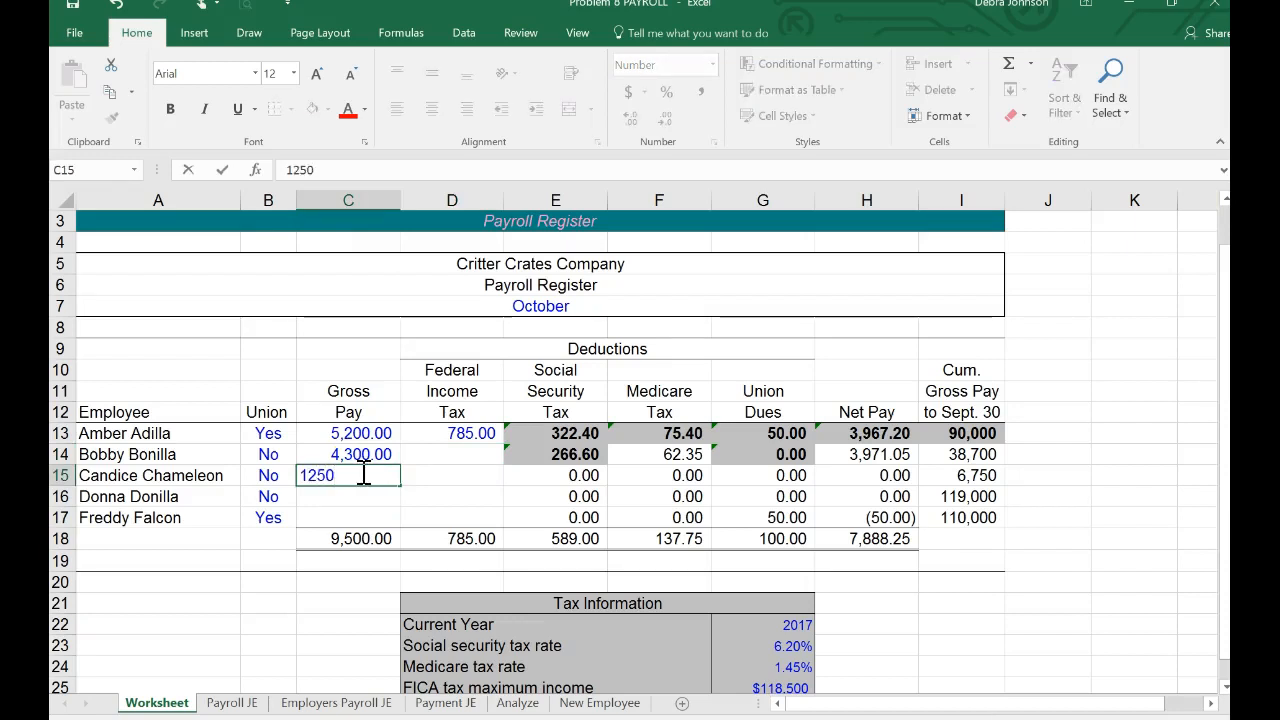
key(Return)
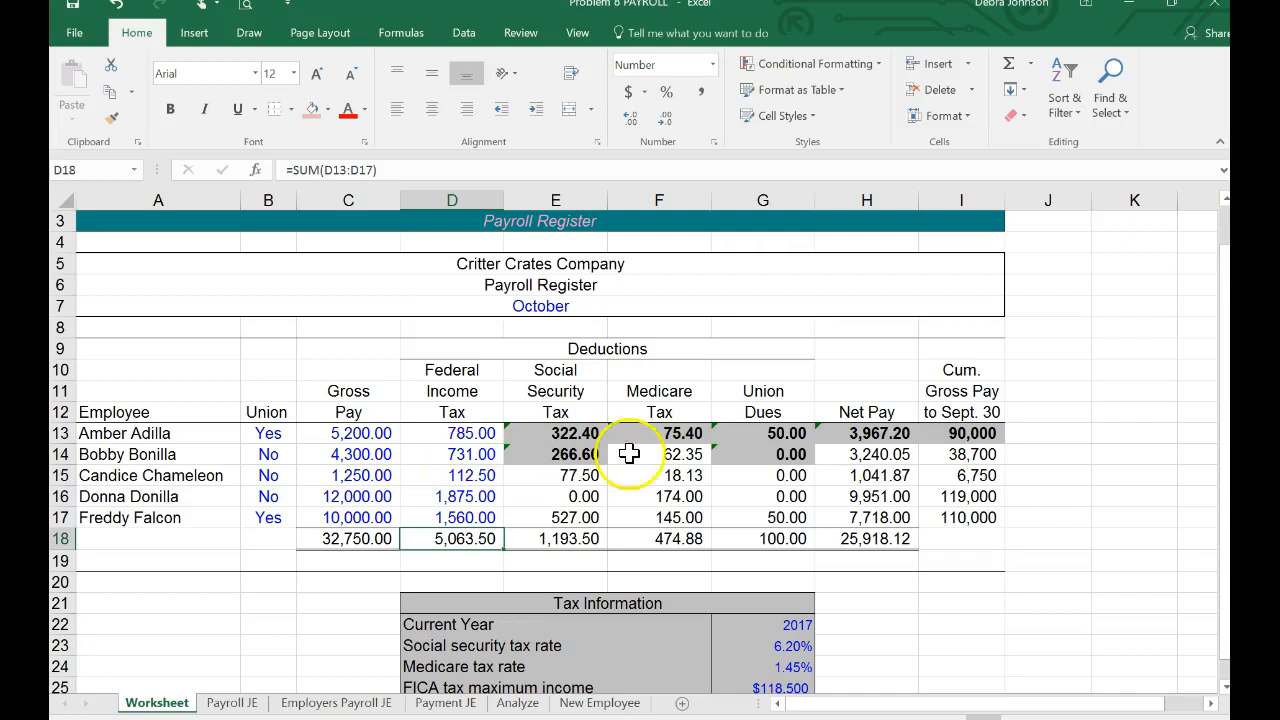
Step: Apply a red font color to the total net pay in H18
click(882, 540)
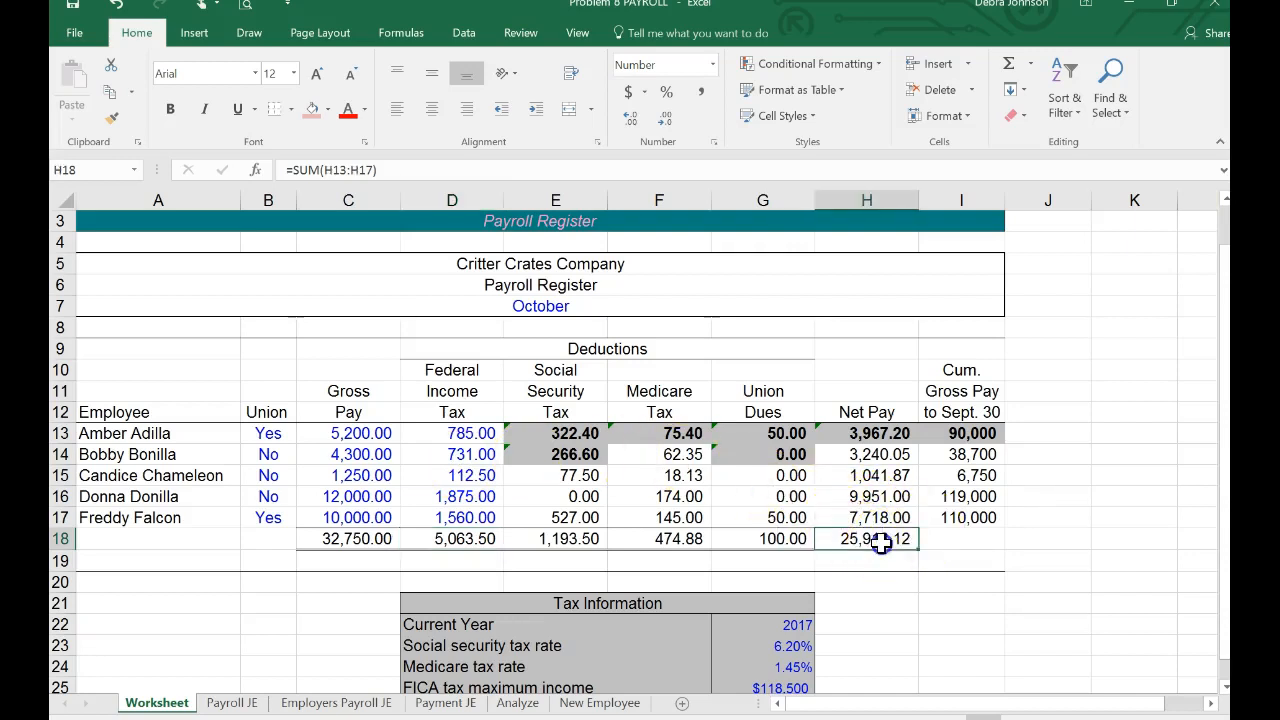
click(346, 110)
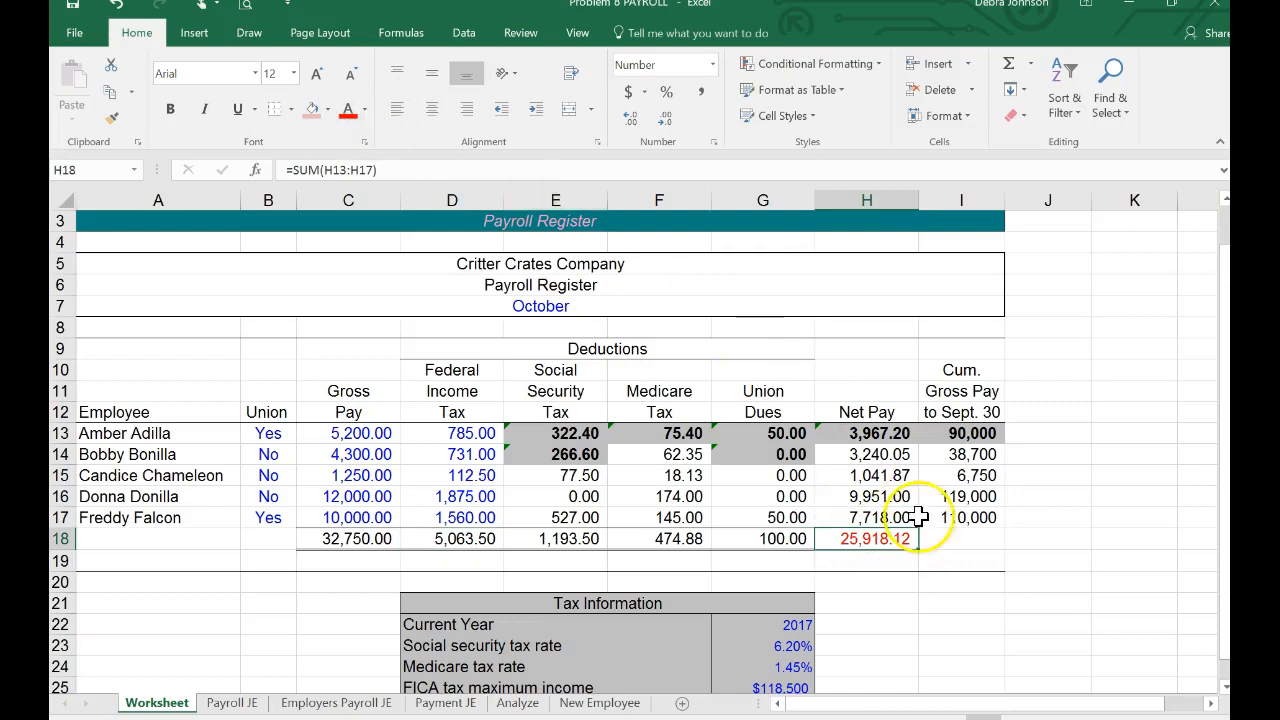
scroll(923, 521, down, 1)
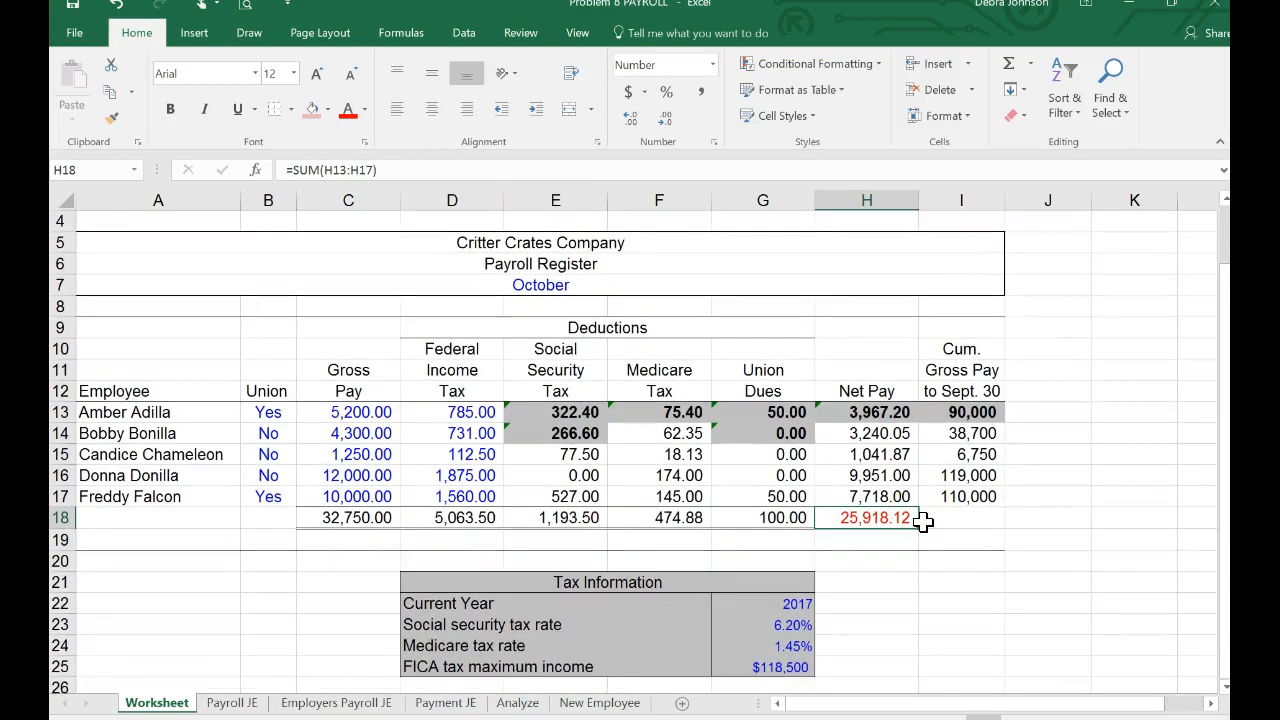